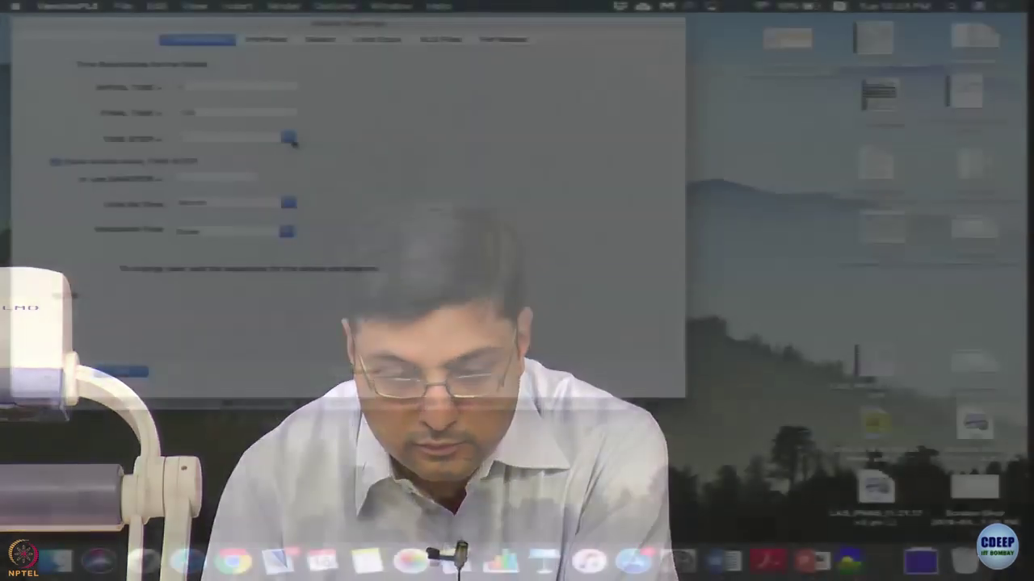
# - Set the new model's time step to 0.125 and its time units to Year, and accept the settings
pyautogui.click(291, 139)
pyautogui.click(253, 185)
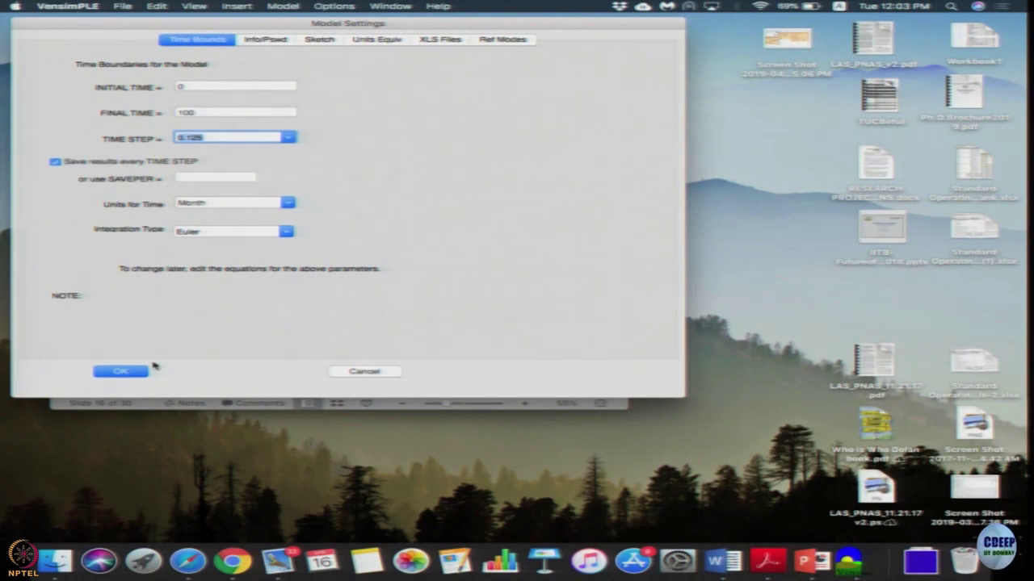
pyautogui.click(287, 204)
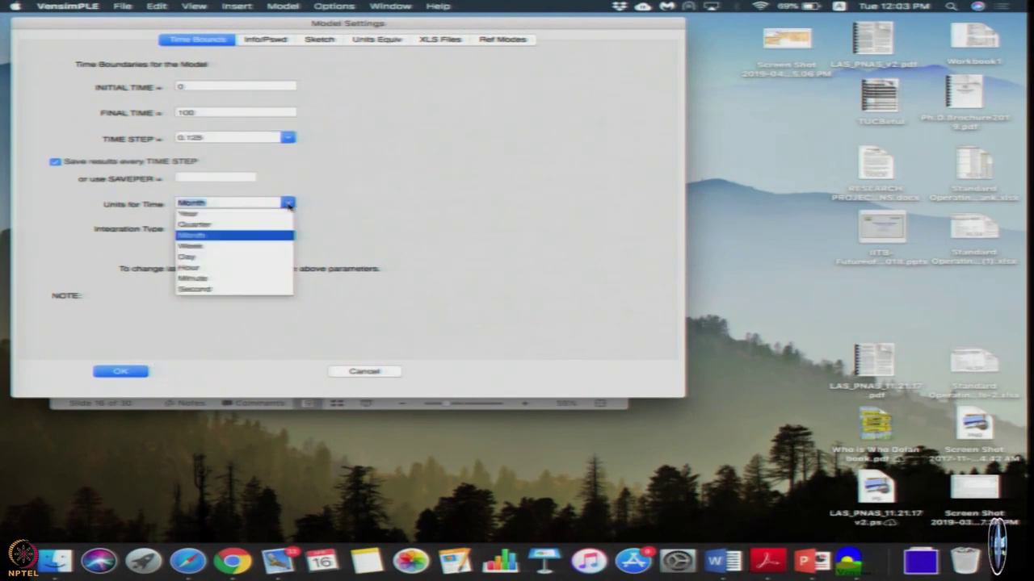
pyautogui.click(242, 216)
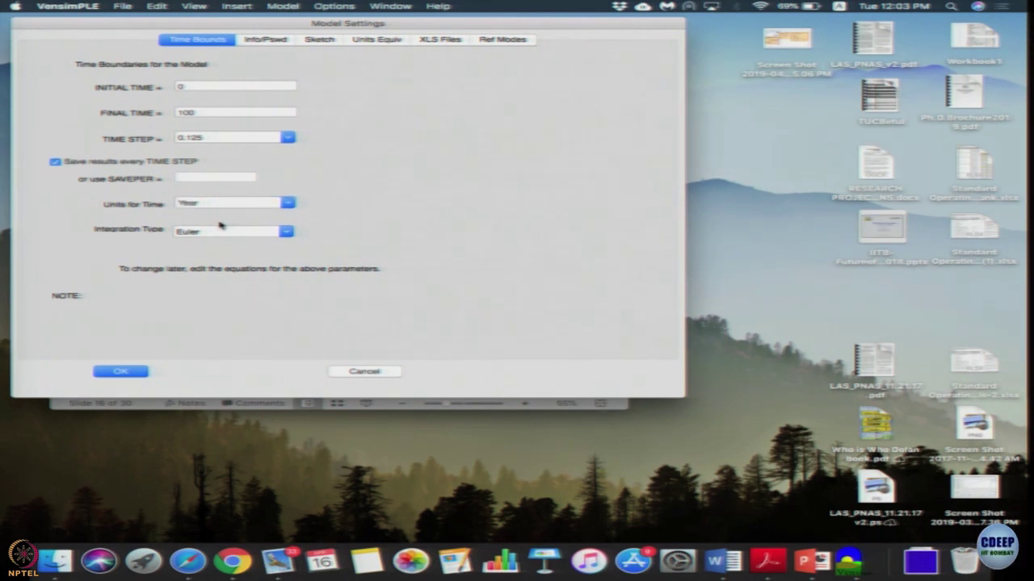
pyautogui.click(135, 372)
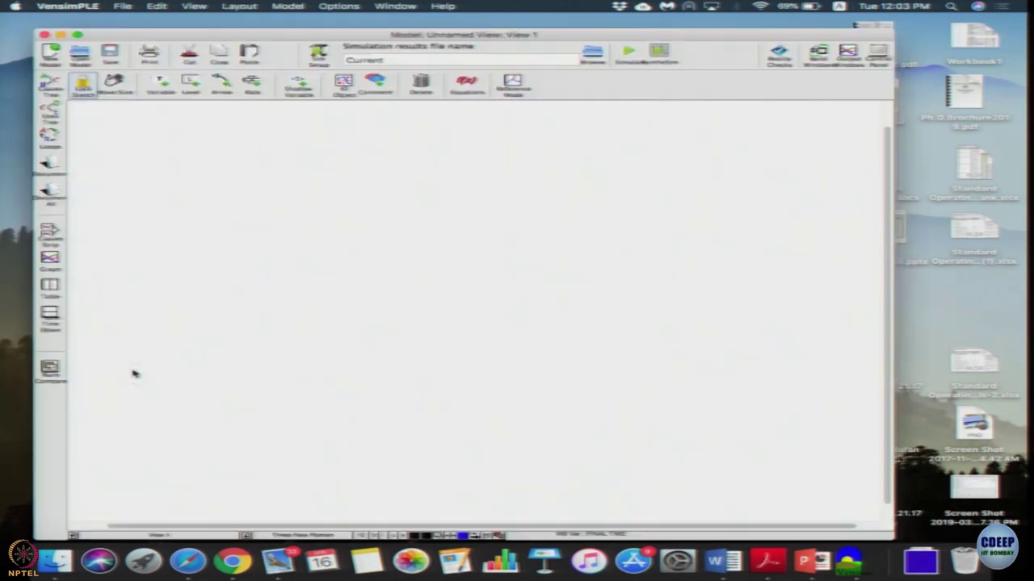
# - Move the empty model window aside, switch to PowerPoint and collapse the notes pane below the scenario slide
pyautogui.moveTo(296, 32); pyautogui.dragTo(506, 31)
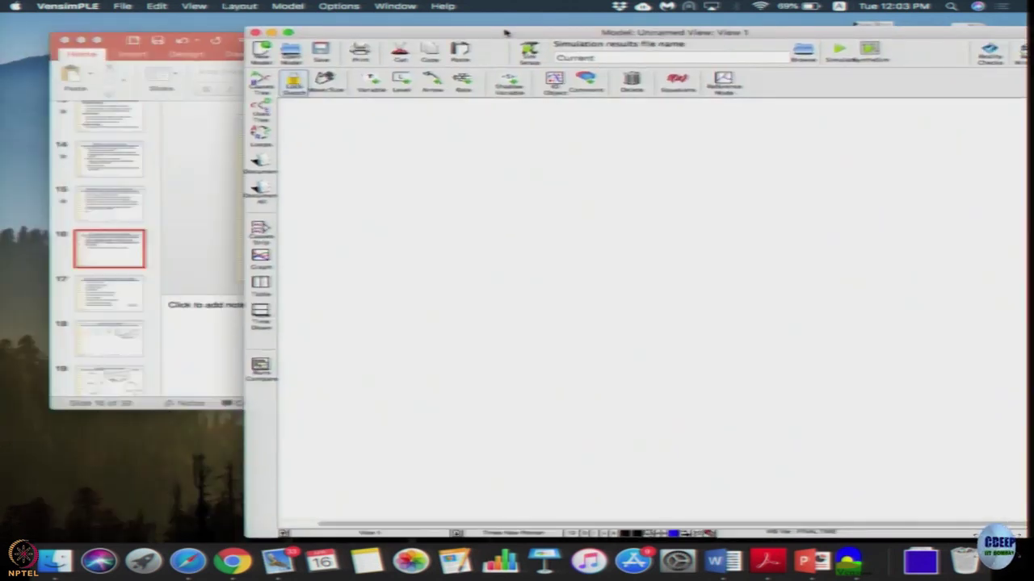
pyautogui.click(214, 41)
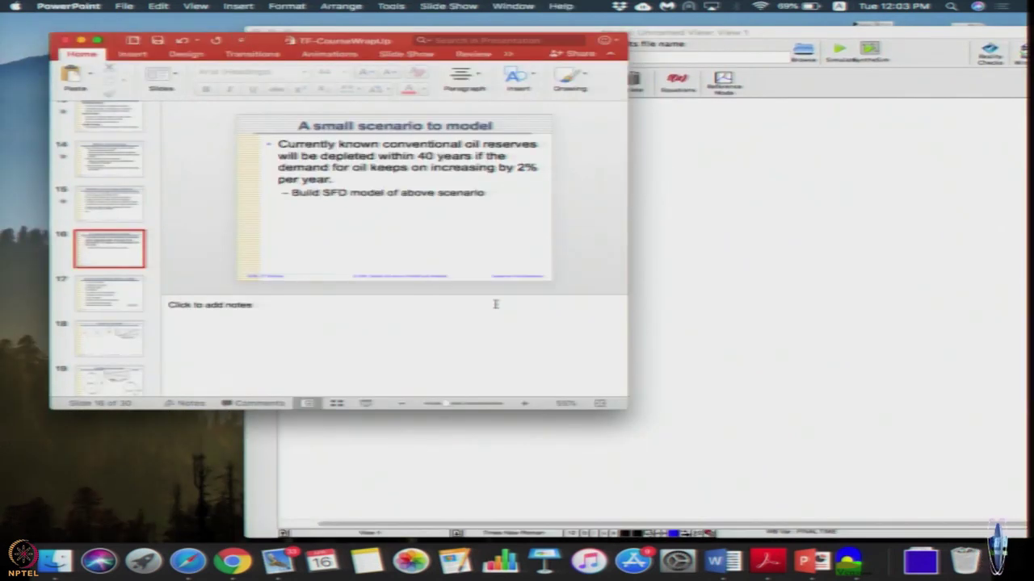
pyautogui.moveTo(488, 295); pyautogui.dragTo(499, 410)
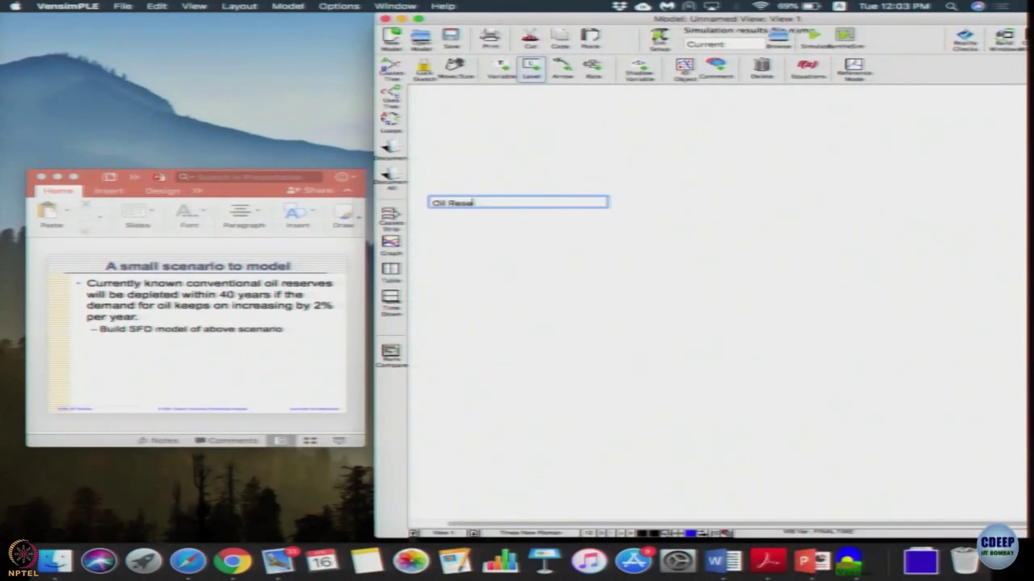
# - Add an Oil Reserves level with an outflow named Rate of Extraction draining into a cloud
pyautogui.press('Return')
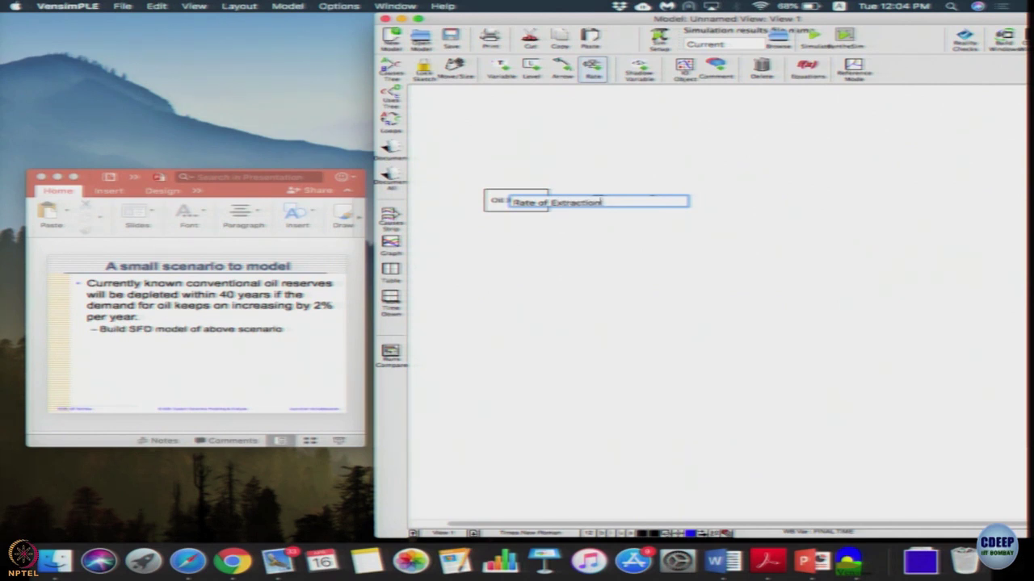
pyautogui.press('Return')
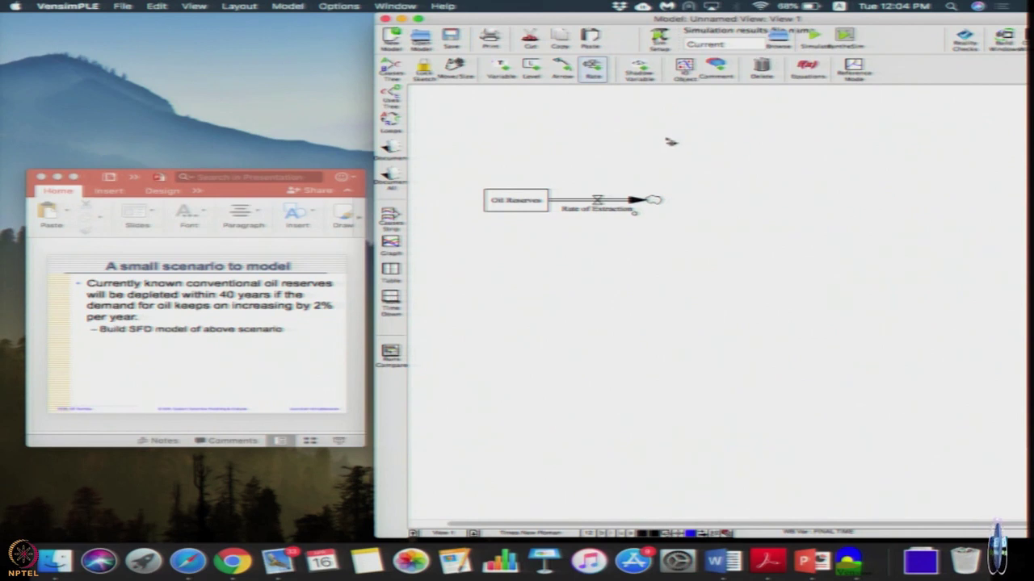
# - Set a custom zoom of 125% for the sketch view
pyautogui.click(193, 6)
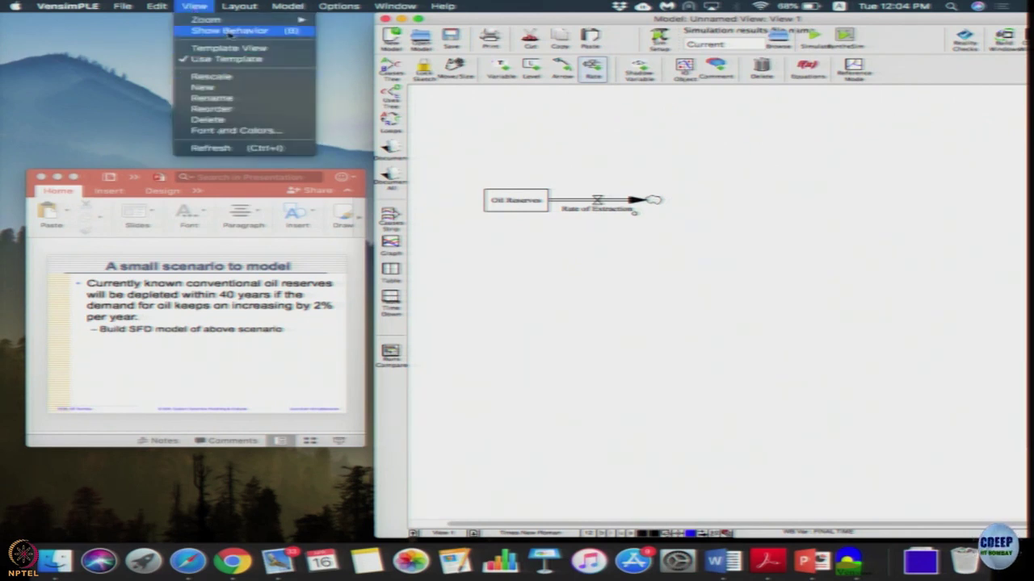
pyautogui.moveTo(234, 21)
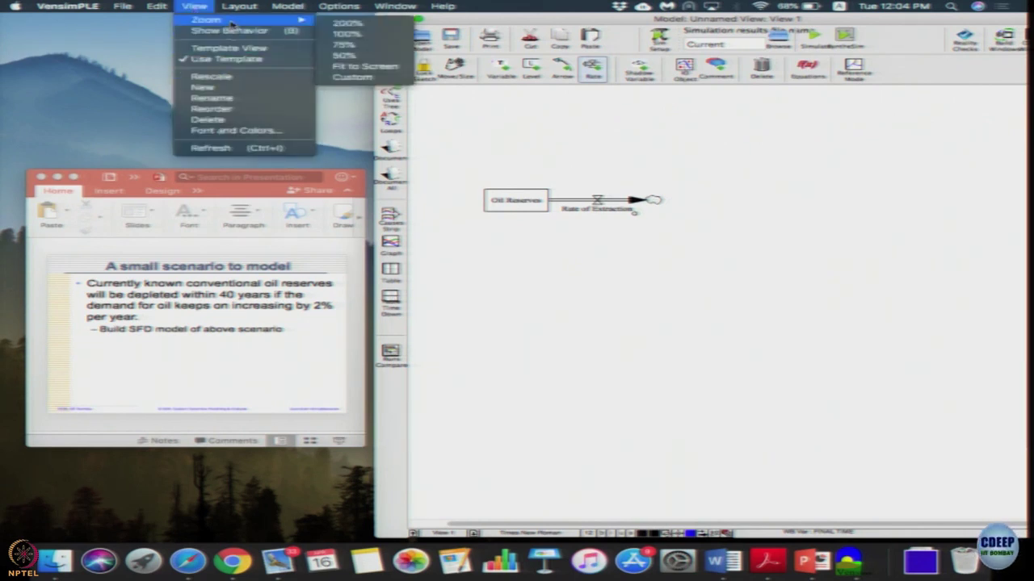
pyautogui.click(339, 78)
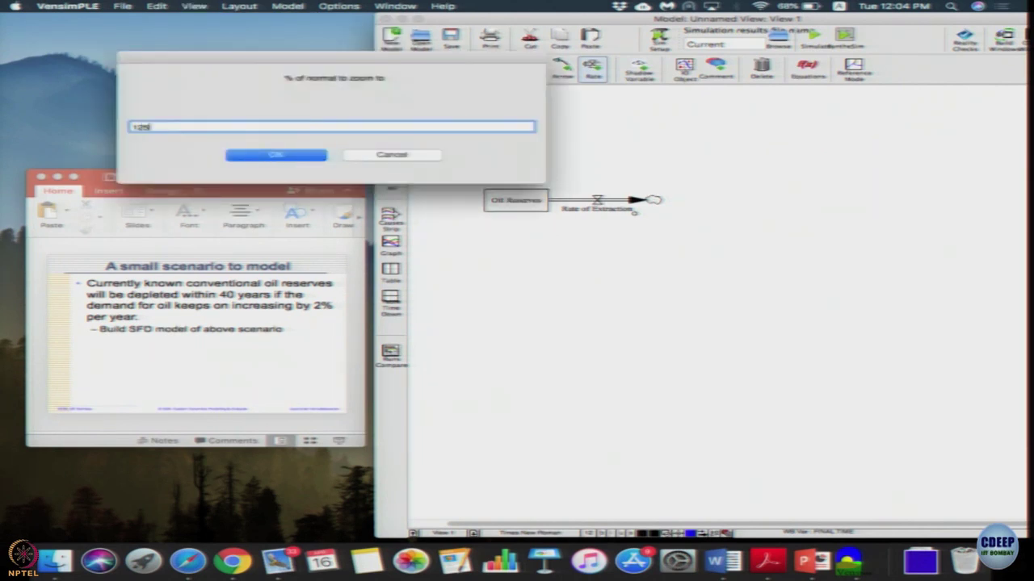
pyautogui.write('125')
pyautogui.press('Return')
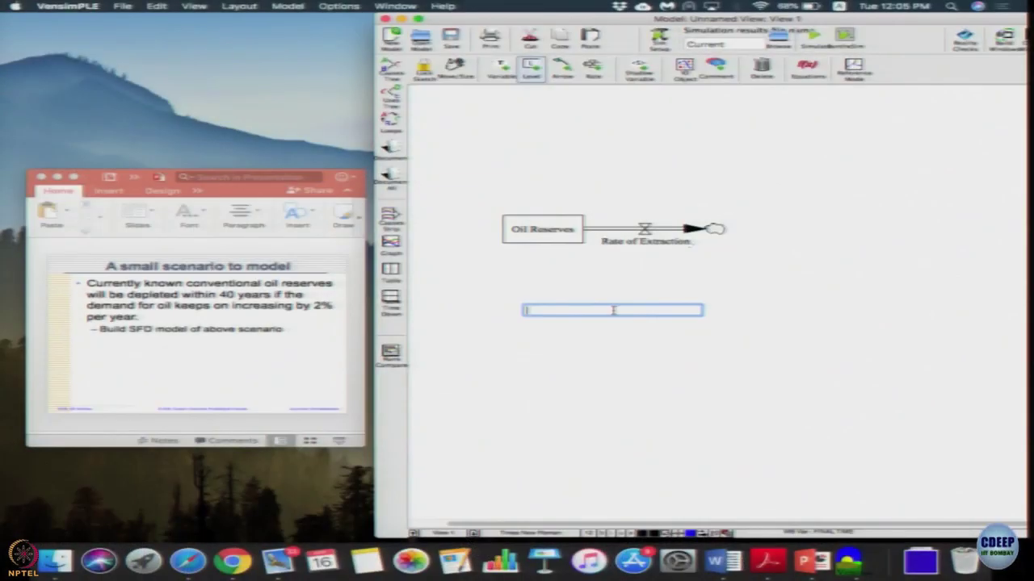
# - Add a Demand level below the oil stock, with an inflow from a cloud named Change in Demand
pyautogui.press('Return')
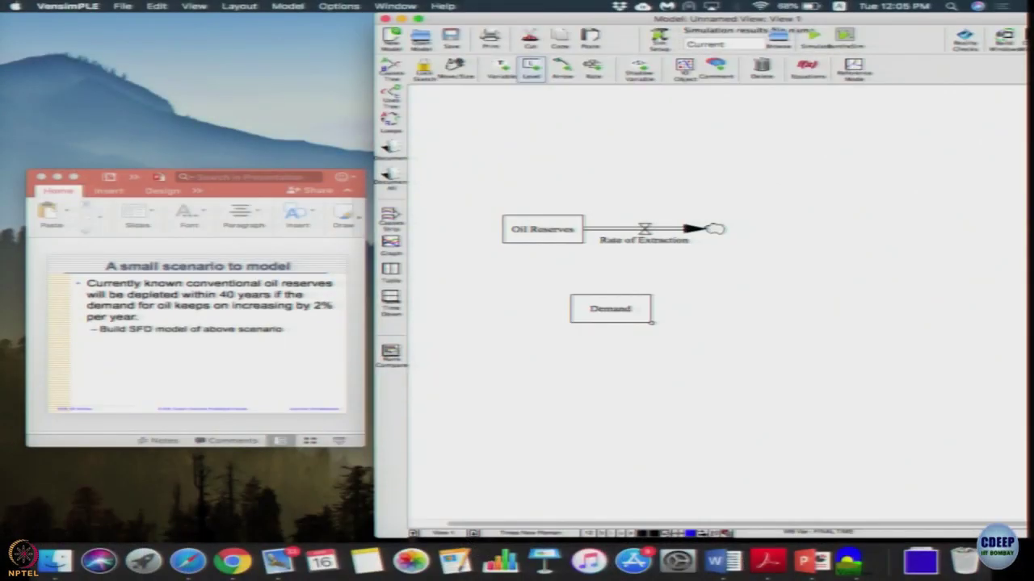
pyautogui.click(592, 69)
pyautogui.click(760, 311)
pyautogui.click(612, 310)
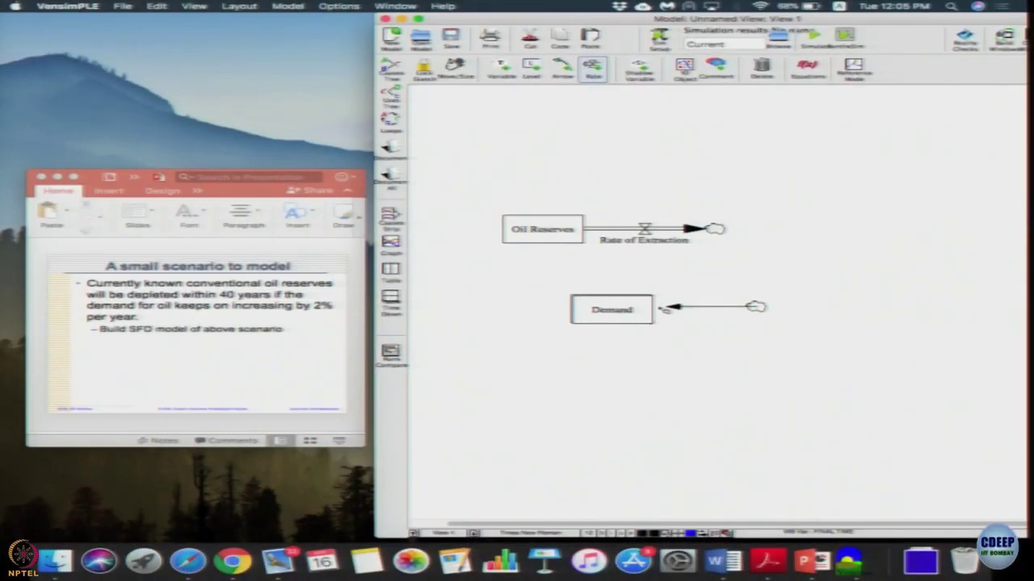
pyautogui.write('Change')
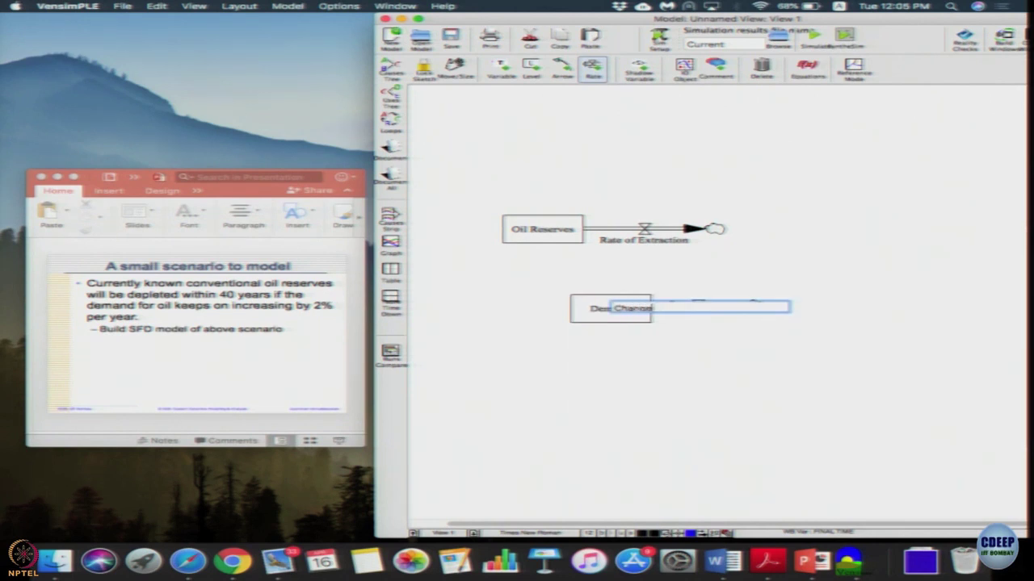
pyautogui.write(' in Demand')
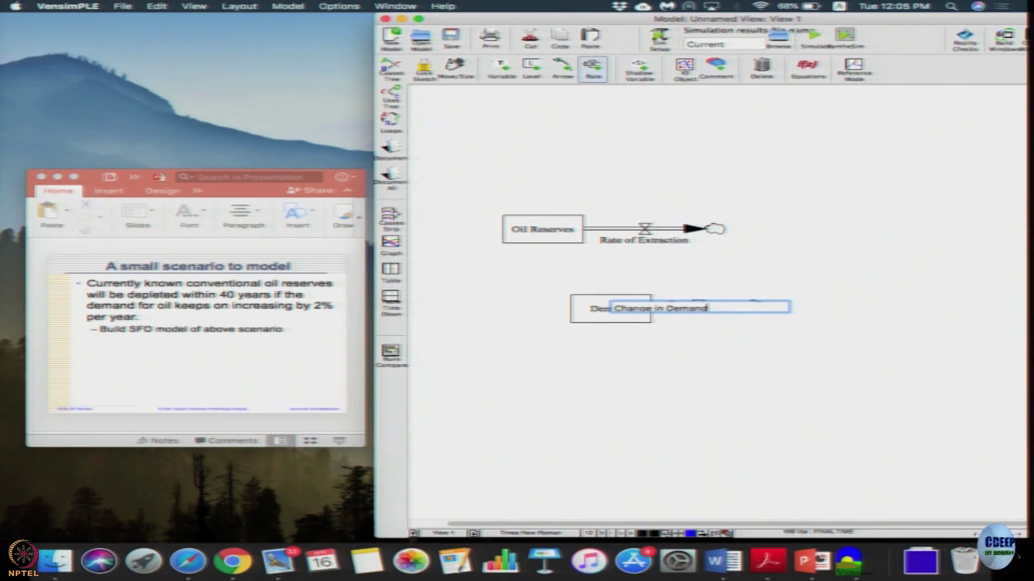
pyautogui.press('Return')
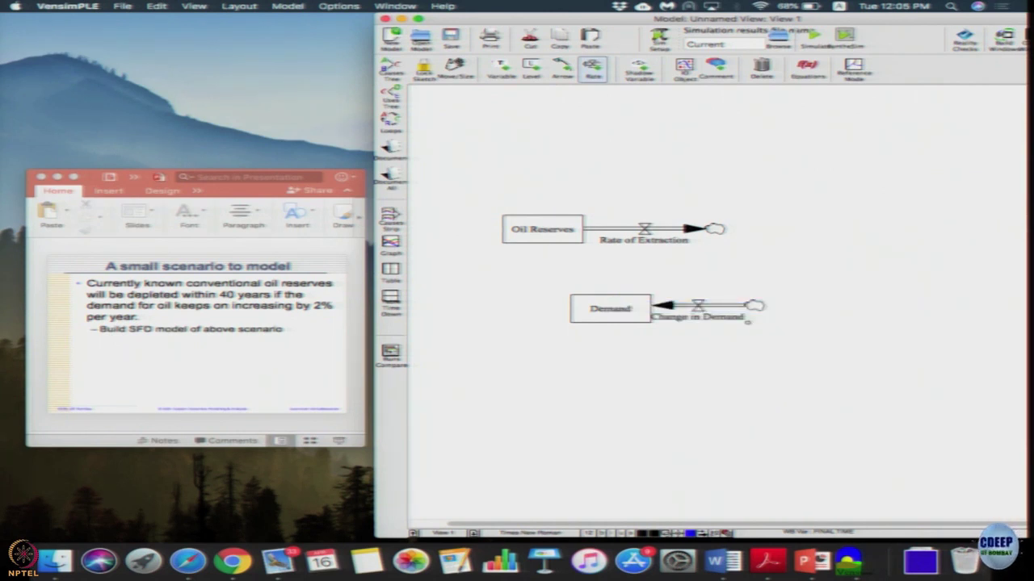
# - Add a variable named fraction per year below the Change in Demand flow
pyautogui.click(505, 75)
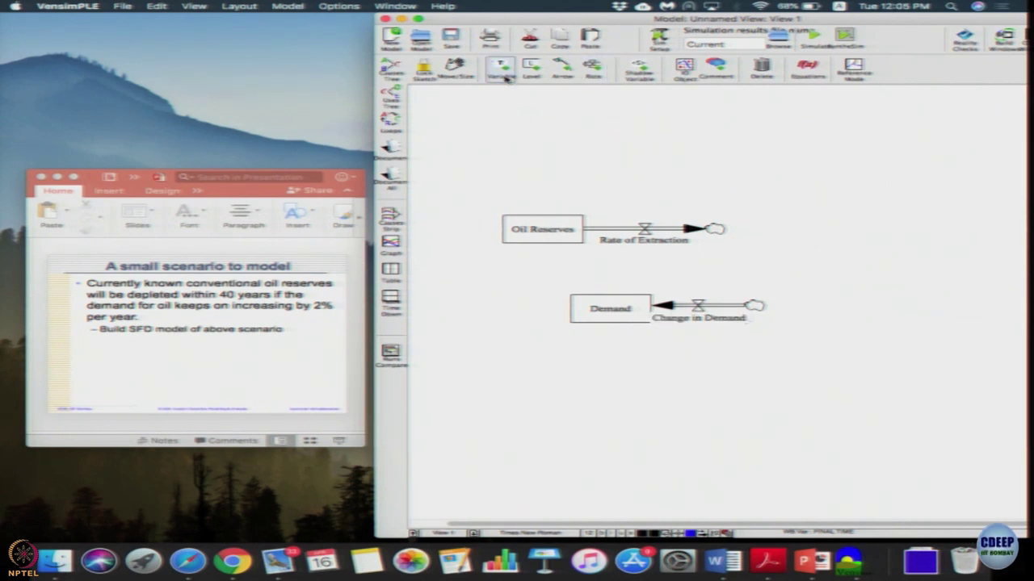
pyautogui.click(756, 359)
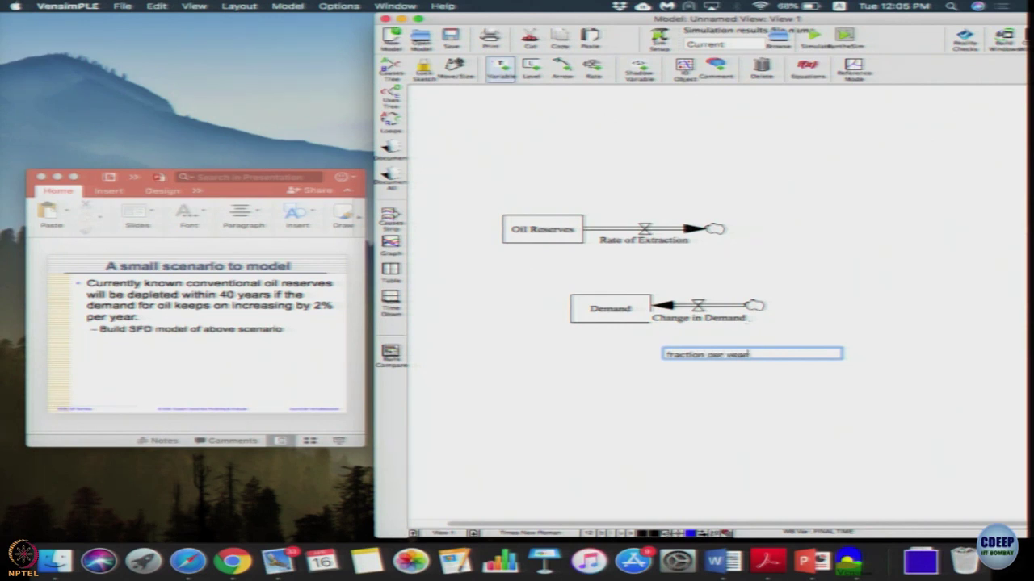
pyautogui.press('Return')
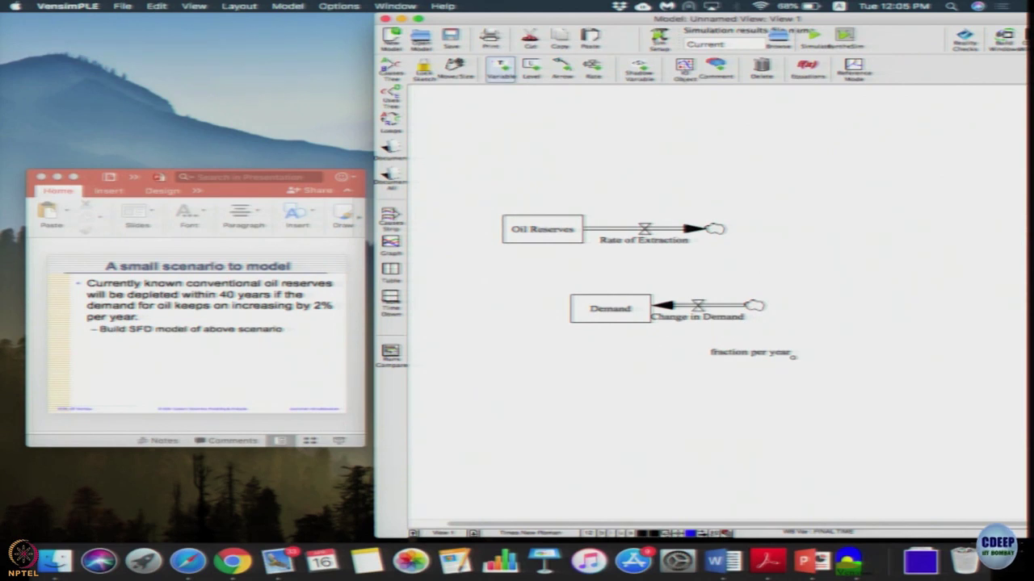
# - Connect Demand and fraction per year to the Change in Demand flow with causal arrows
pyautogui.click(562, 68)
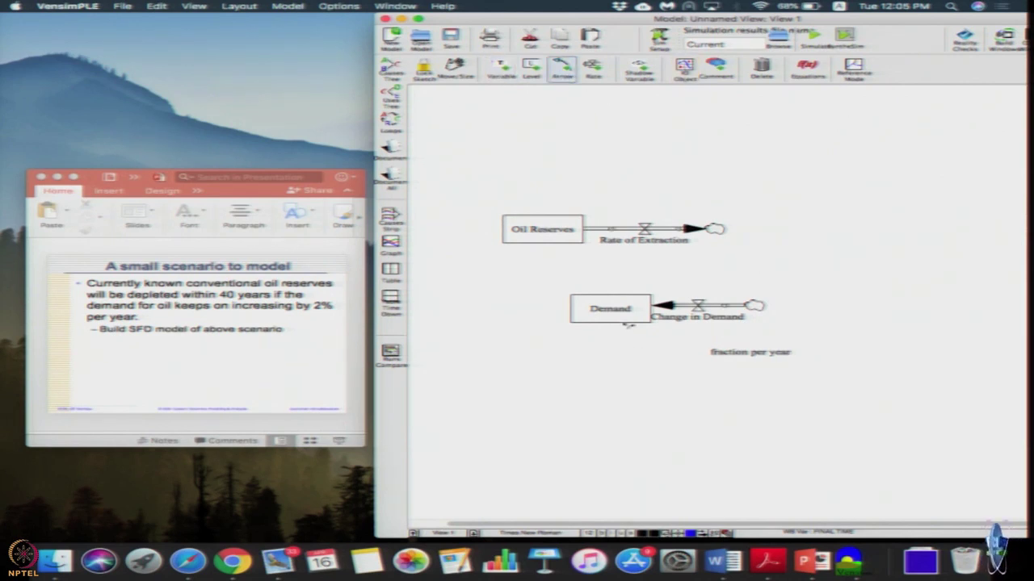
pyautogui.click(623, 323)
pyautogui.click(693, 325)
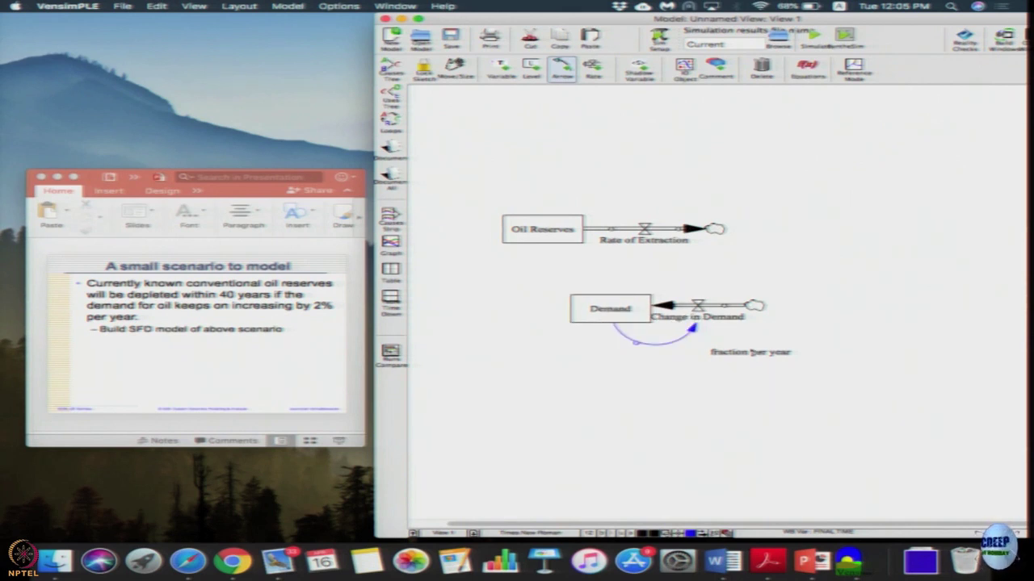
pyautogui.click(750, 352)
pyautogui.click(730, 322)
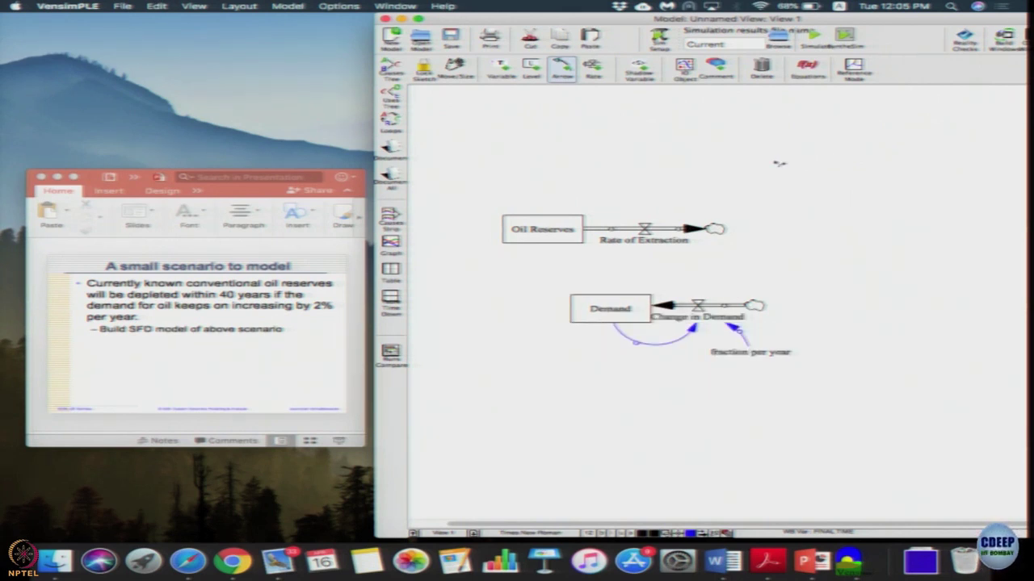
# - Define the fraction per year constant as 0.02 for the 2% yearly growth in demand
pyautogui.click(808, 69)
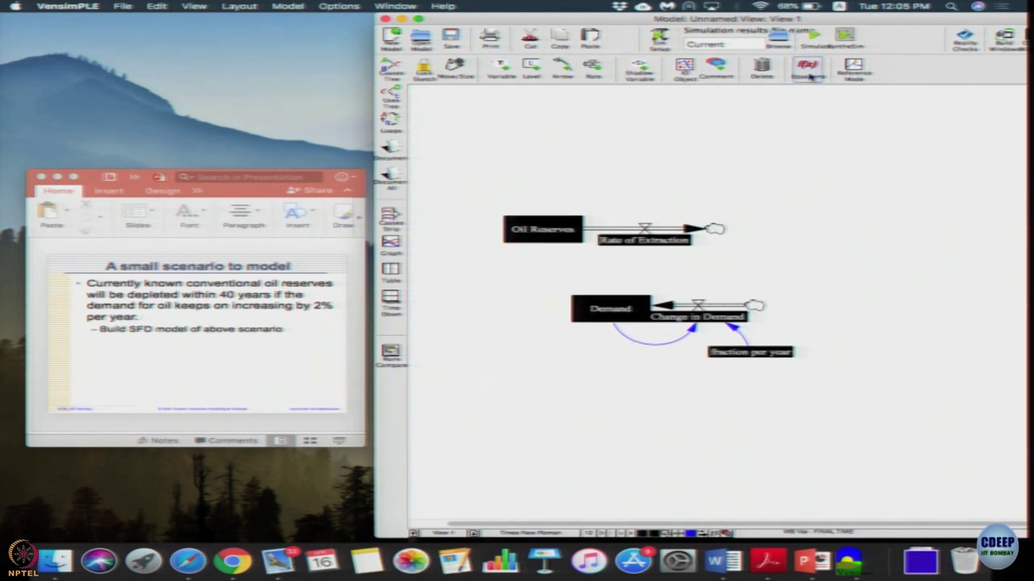
pyautogui.click(757, 355)
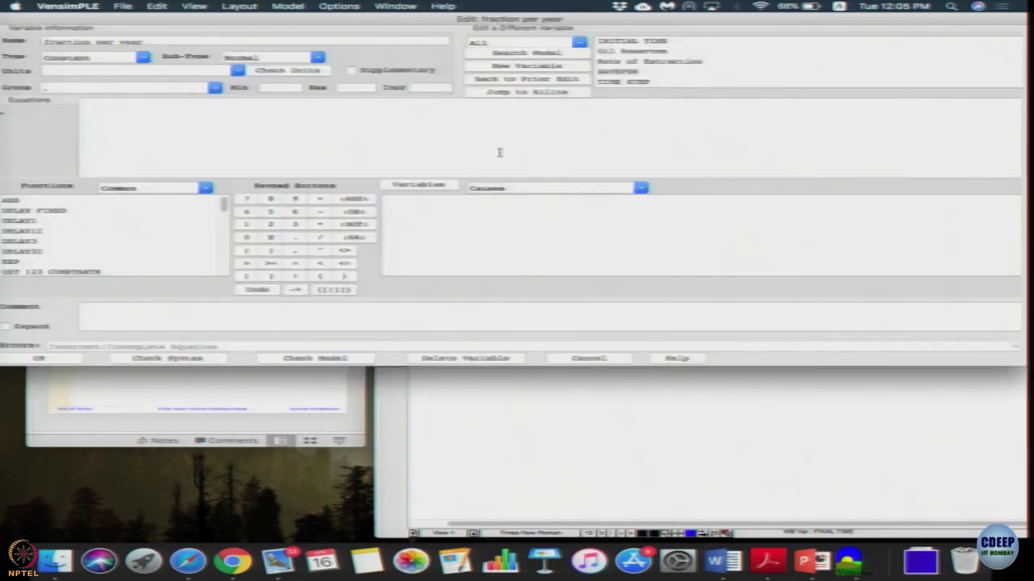
pyautogui.click(499, 152)
pyautogui.write('0.12')
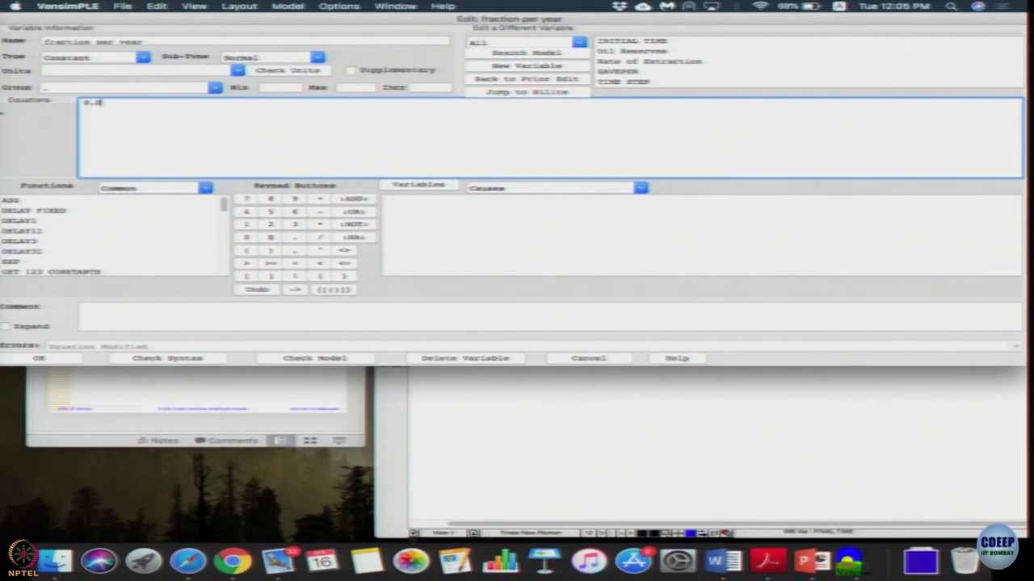
pyautogui.click(198, 69)
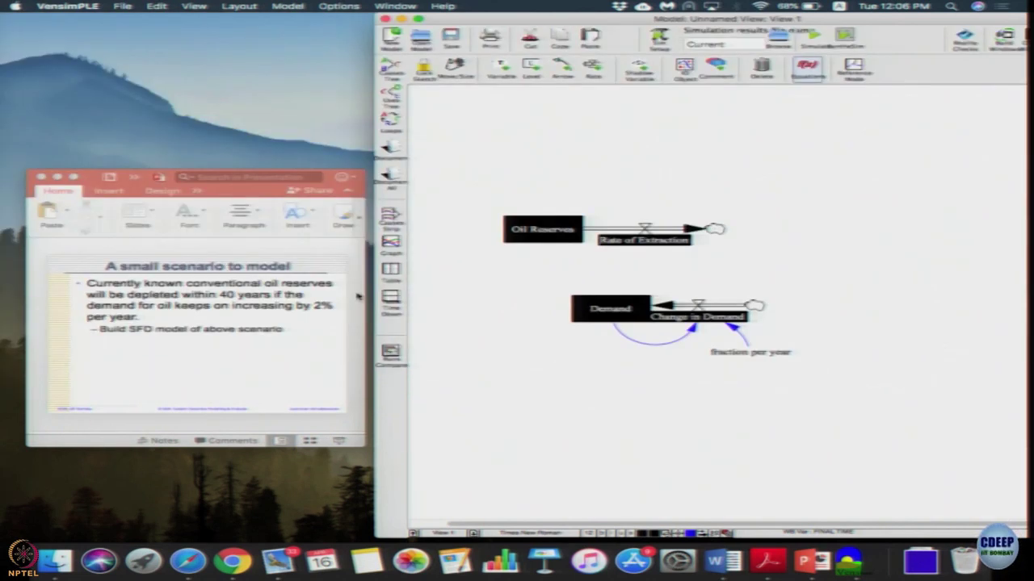
# - Define the Change in Demand equation as Demand*fraction per year
pyautogui.click(709, 322)
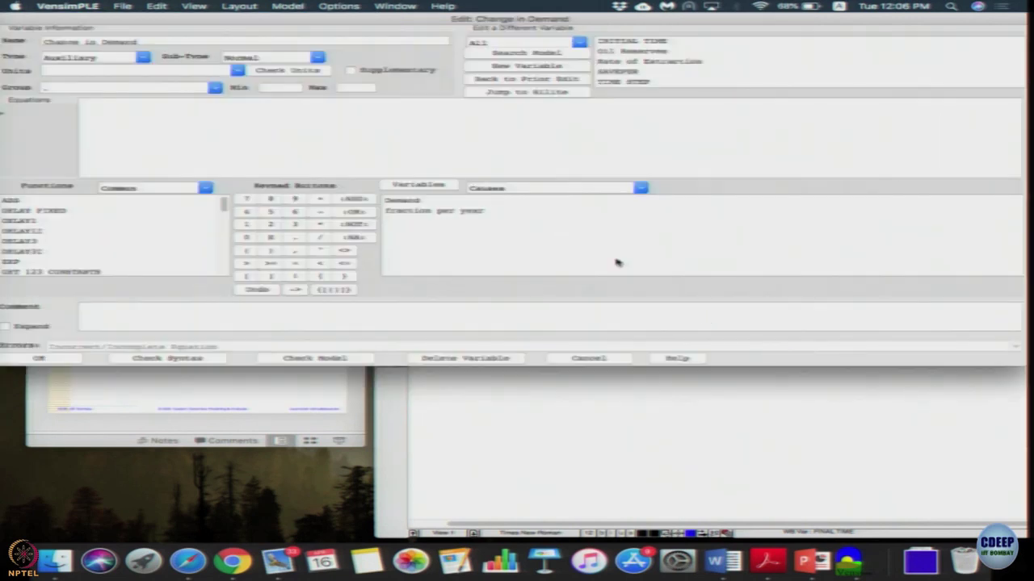
pyautogui.click(421, 154)
pyautogui.click(434, 202)
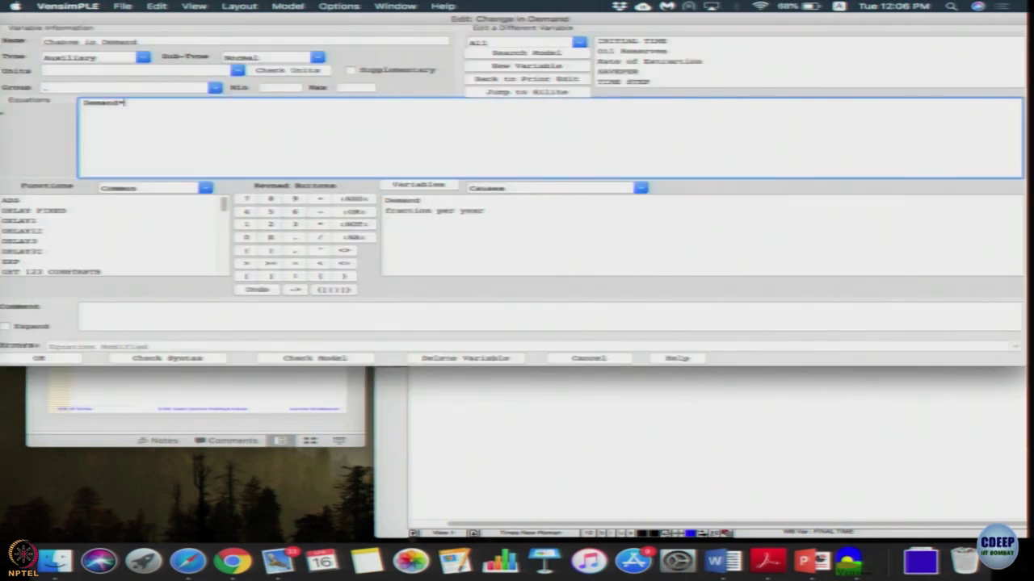
pyautogui.write('*')
pyautogui.click(452, 210)
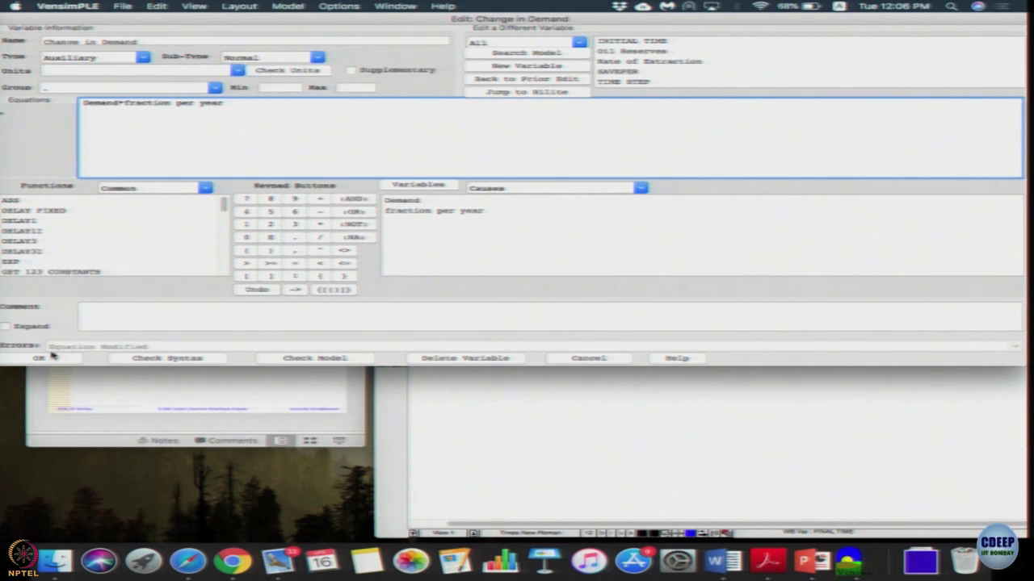
pyautogui.click(46, 361)
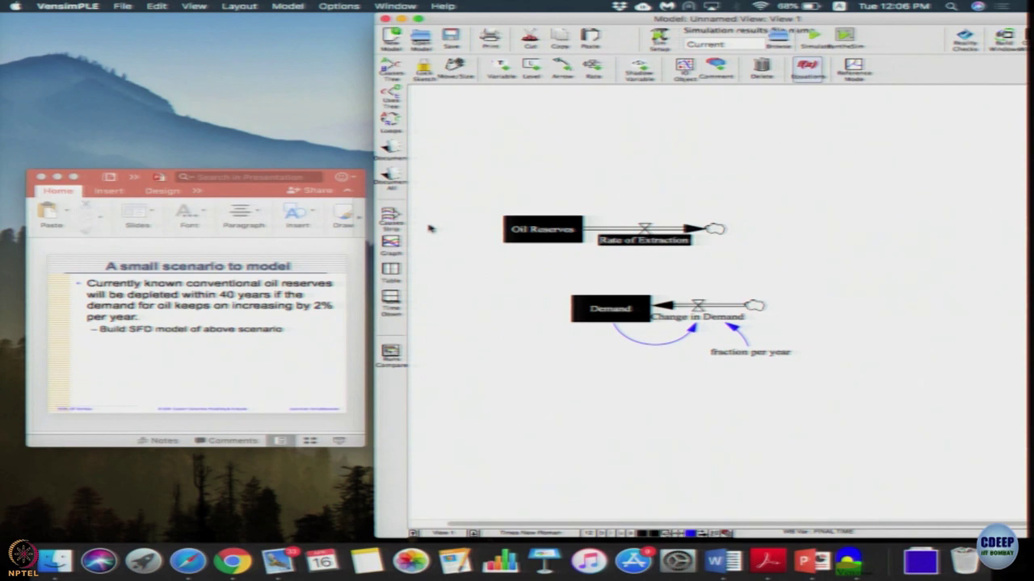
# - Draw causal arrows from Demand and from Oil Reserves to the Rate of Extraction flow
pyautogui.click(563, 69)
pyautogui.click(597, 307)
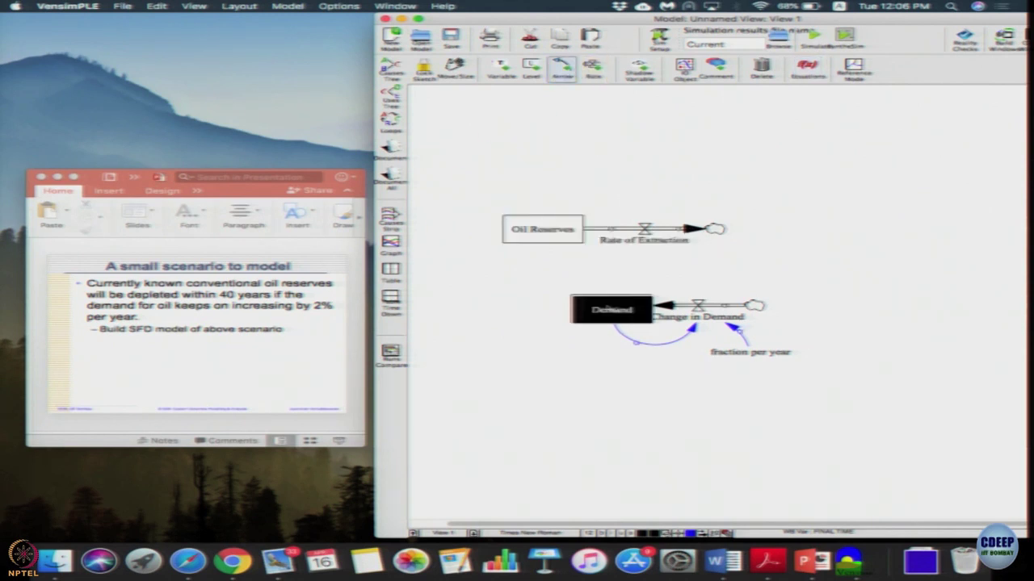
pyautogui.click(635, 245)
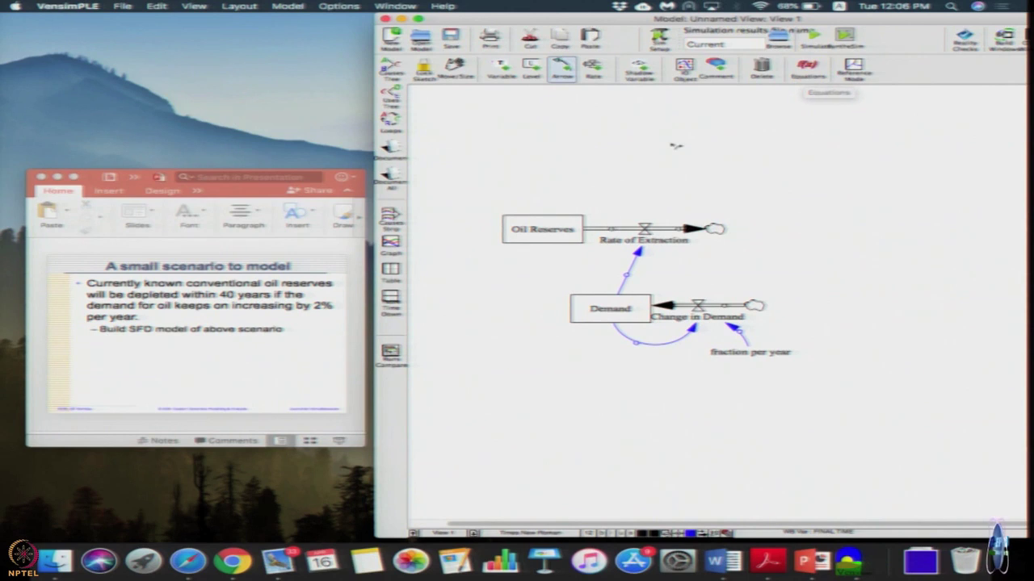
pyautogui.click(575, 239)
pyautogui.click(632, 250)
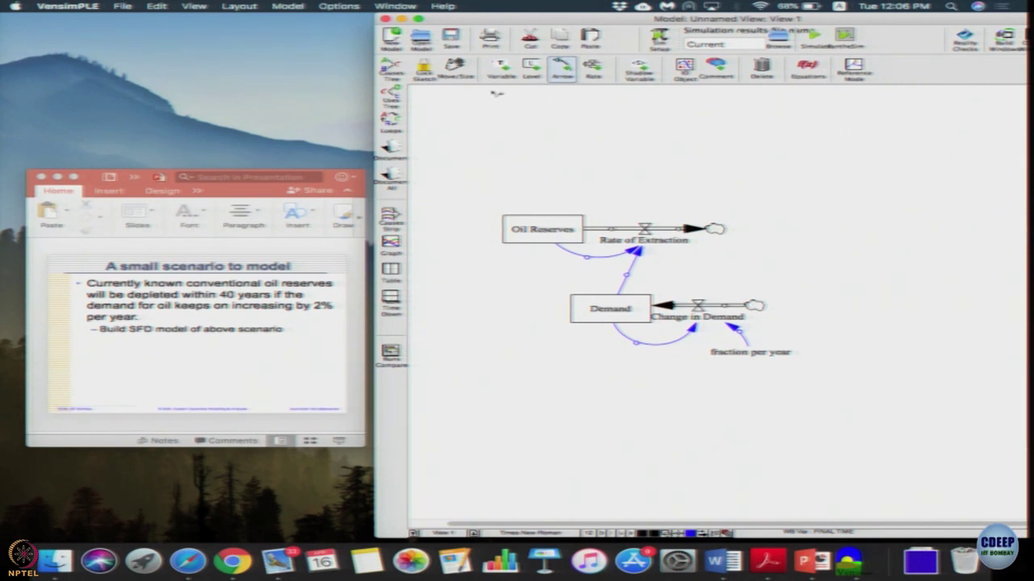
# - Define the Rate of Extraction equation as MIN(Oil Reserves,Demand)
pyautogui.click(810, 70)
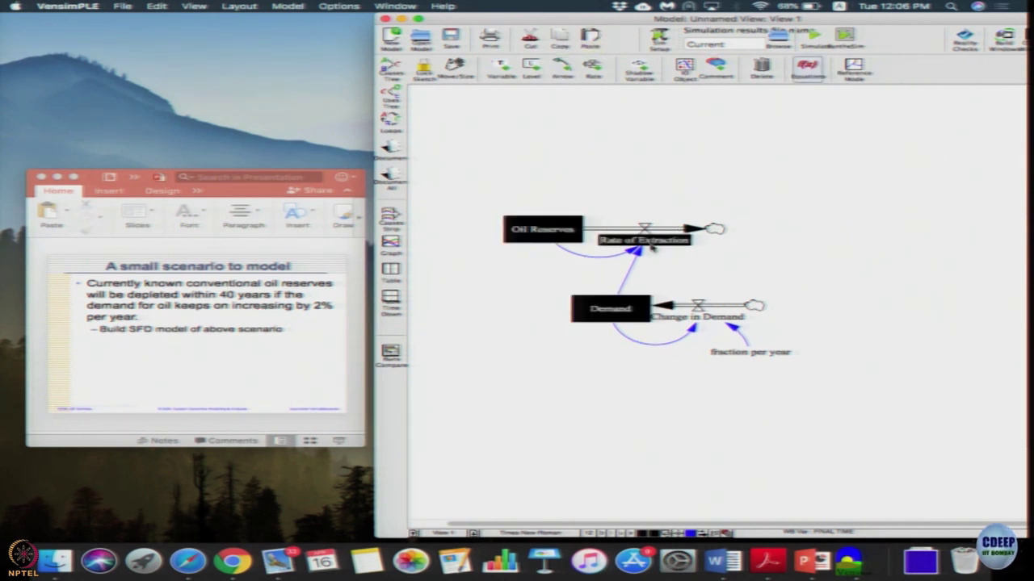
pyautogui.click(654, 247)
pyautogui.click(452, 129)
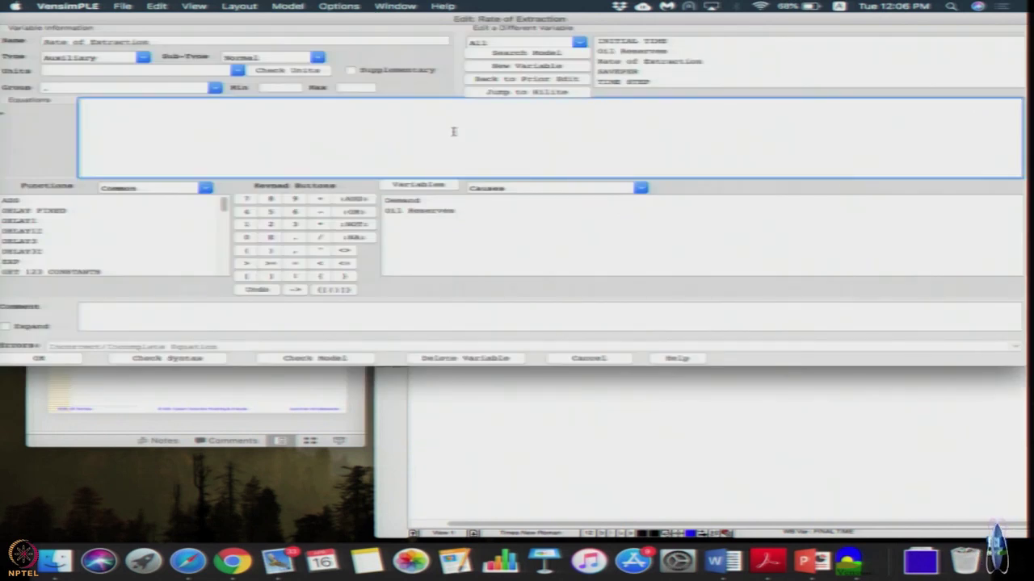
pyautogui.write('MIN(')
pyautogui.click(434, 210)
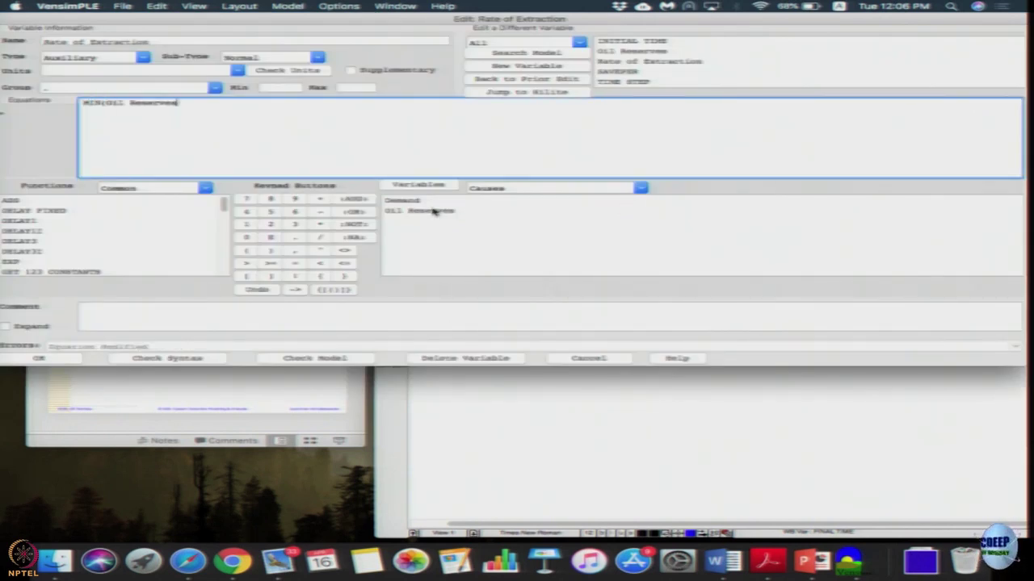
pyautogui.write(',')
pyautogui.click(430, 201)
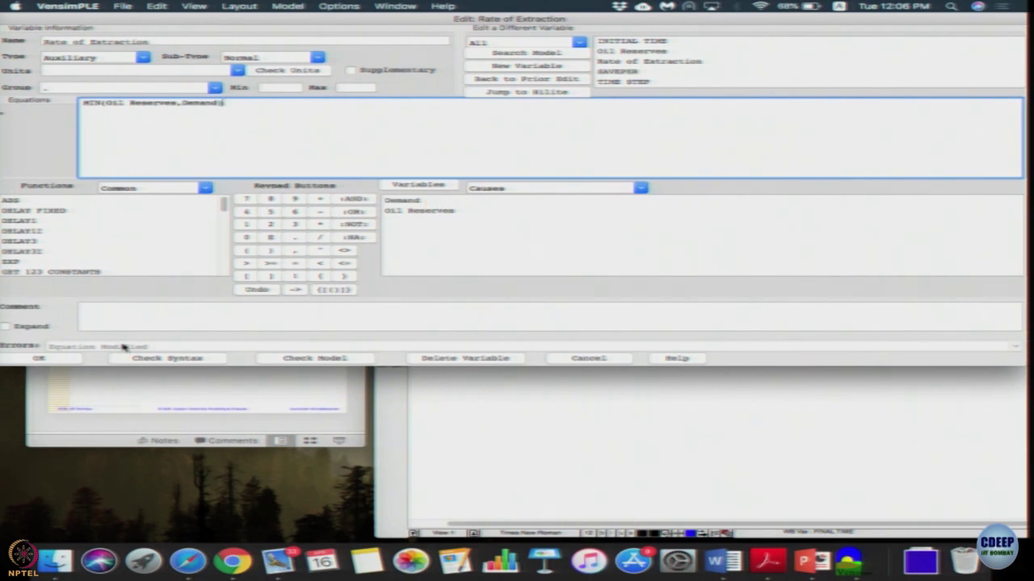
pyautogui.click(64, 359)
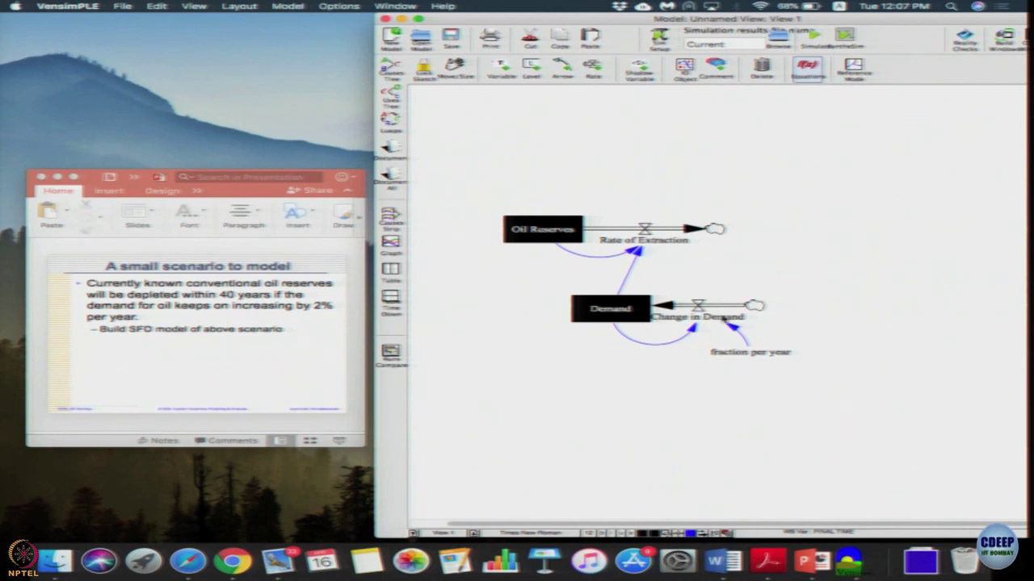
# - Set the units of the fraction per year constant to 1/Year
pyautogui.click(757, 360)
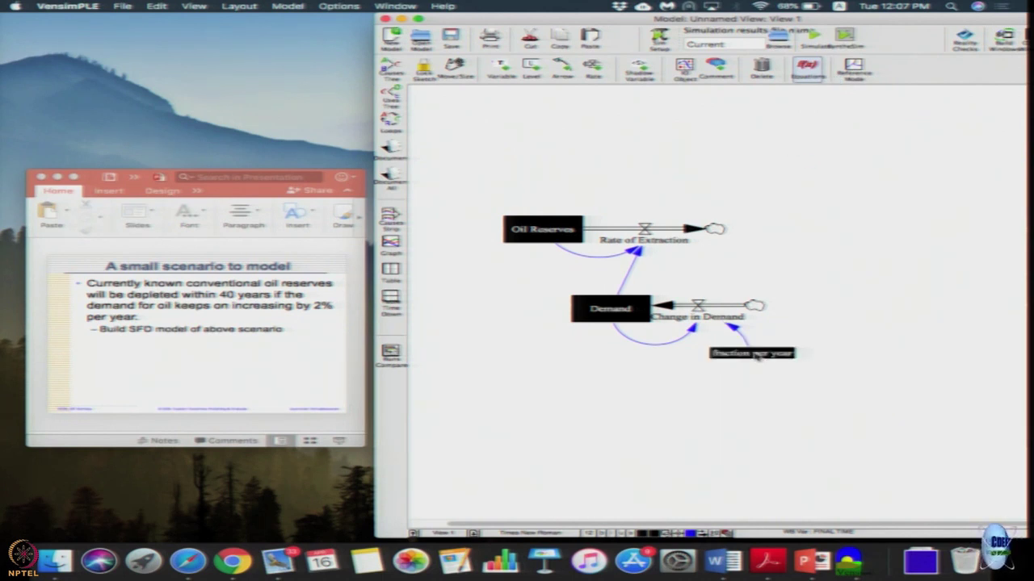
pyautogui.click(756, 357)
pyautogui.click(181, 72)
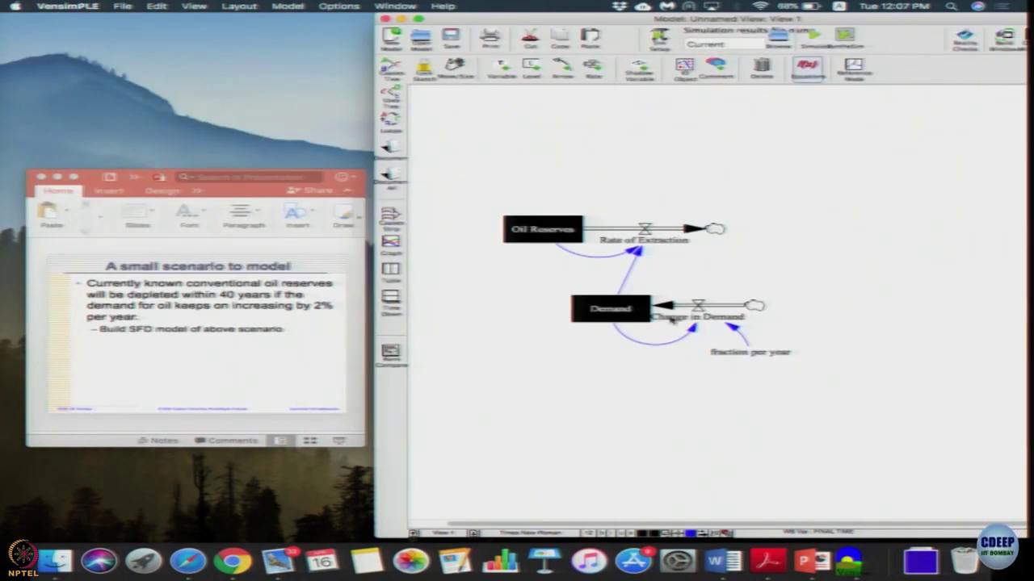
# - Set the units of the Change in Demand flow to MBarallel/(Year*Year)
pyautogui.click(670, 320)
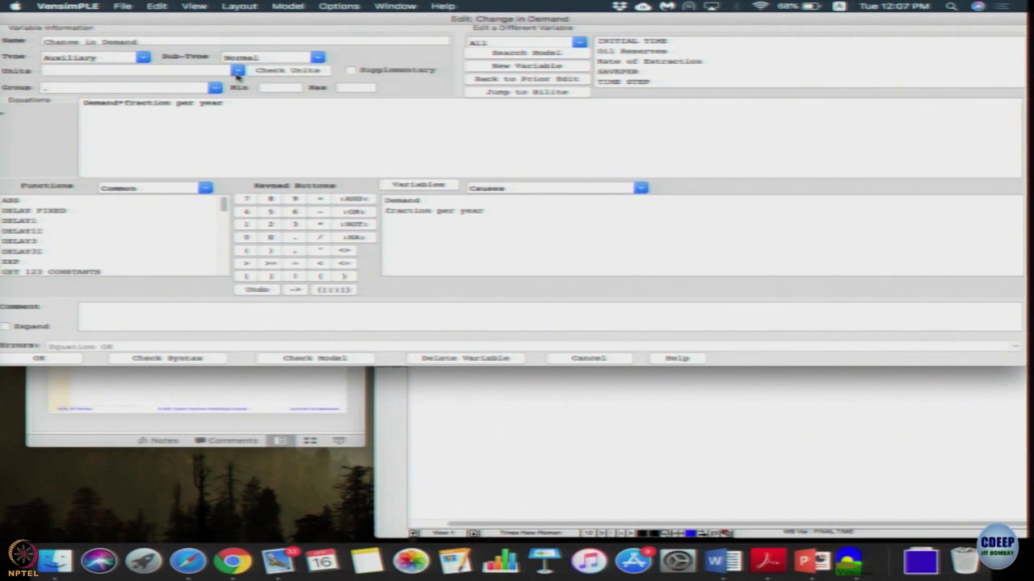
pyautogui.click(167, 71)
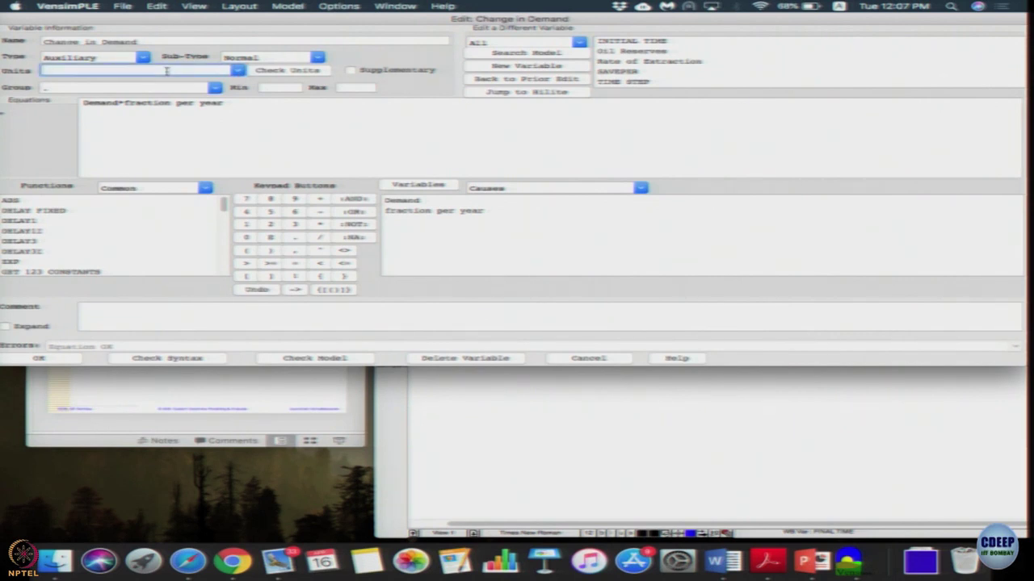
pyautogui.write('Bad')
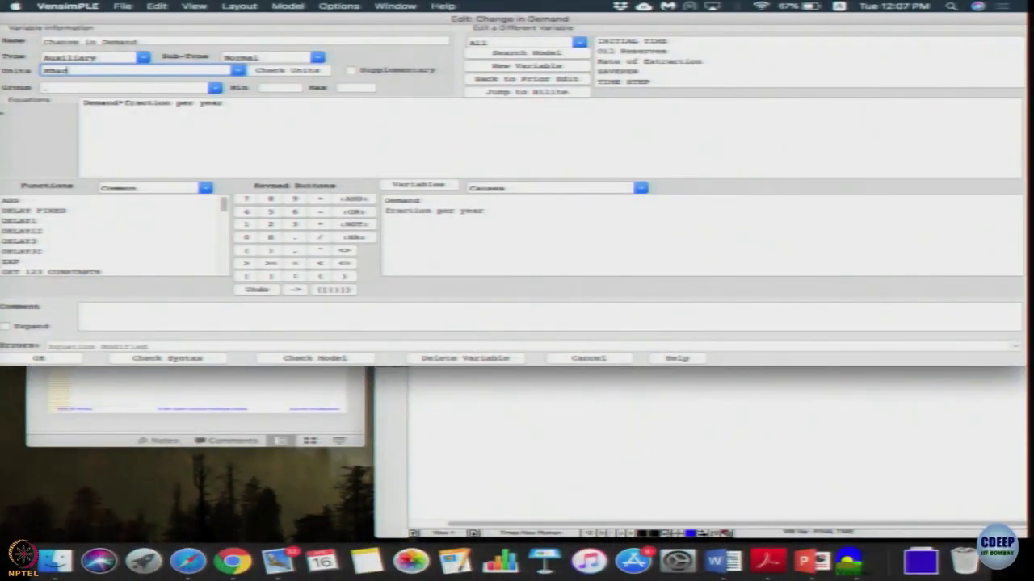
pyautogui.write('rels')
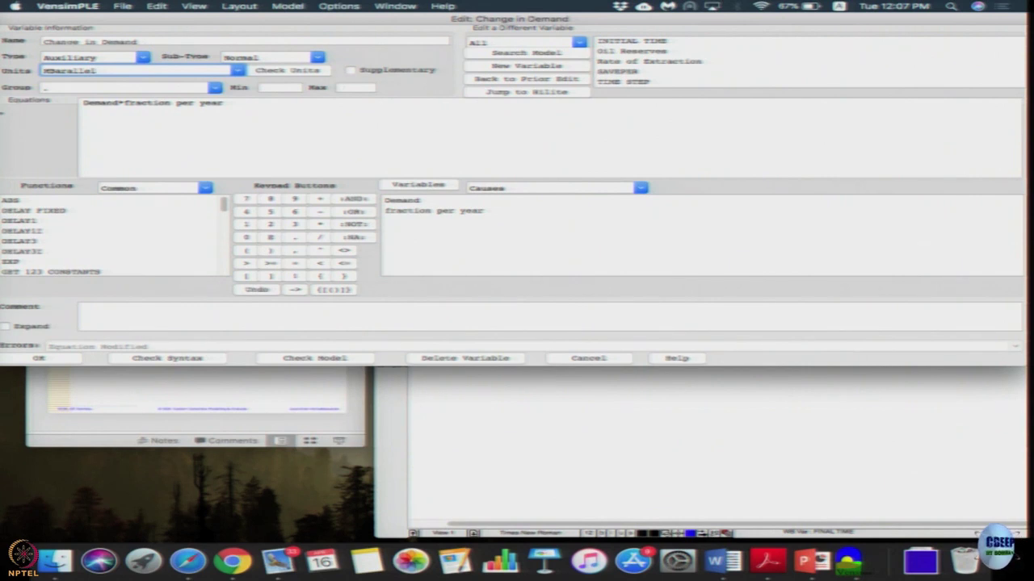
pyautogui.write('/Year')
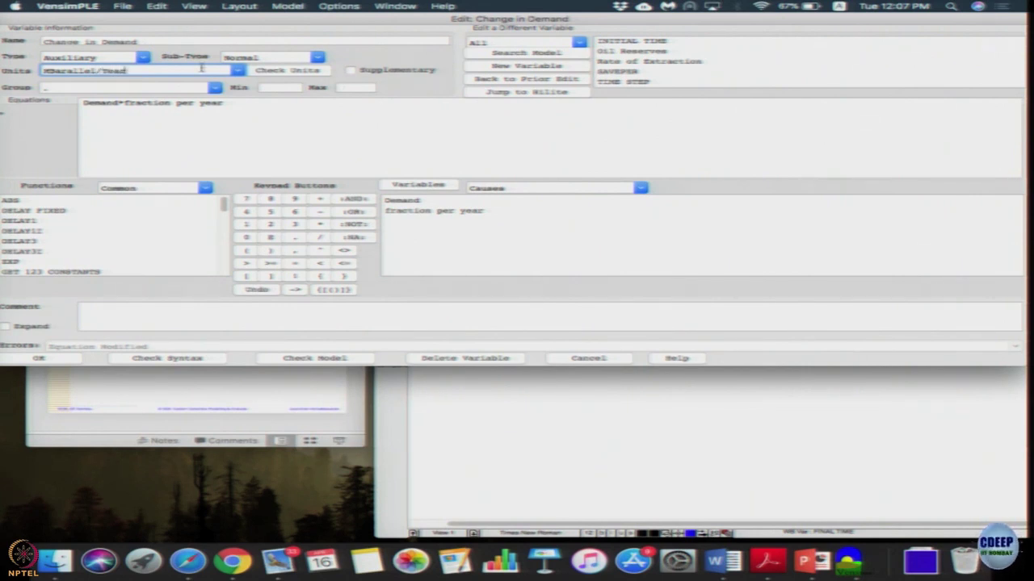
pyautogui.write('/Year')
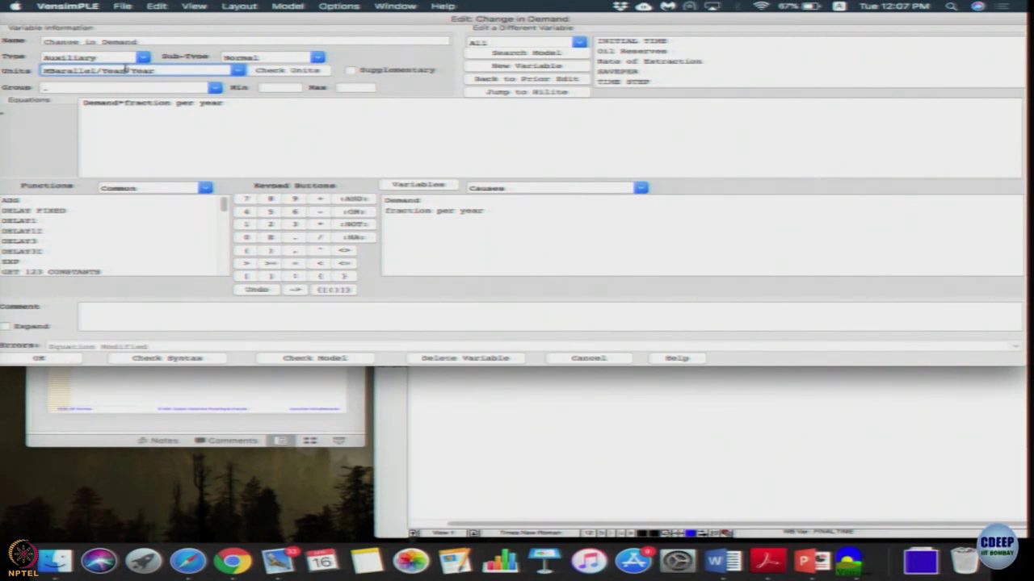
pyautogui.moveTo(128, 70); pyautogui.dragTo(26, 68)
pyautogui.click(70, 361)
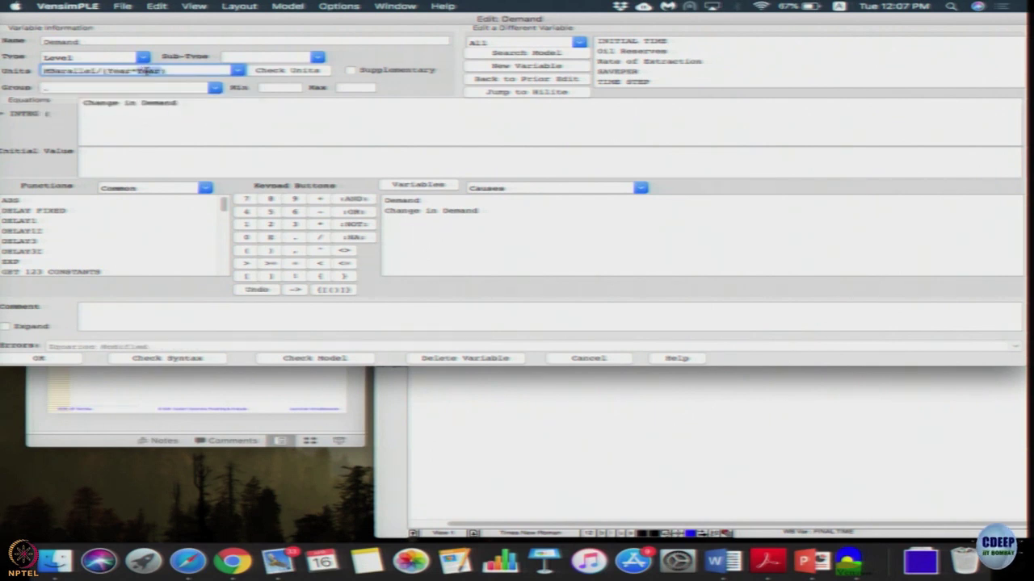
# - Shorten the units of the Demand stock to MBarallel/Year and close its definition
pyautogui.press('BackSpace')
pyautogui.press('BackSpace')
pyautogui.press('BackSpace')
pyautogui.press('Left')
pyautogui.press('Left')
pyautogui.press('Left')
pyautogui.press('Left')
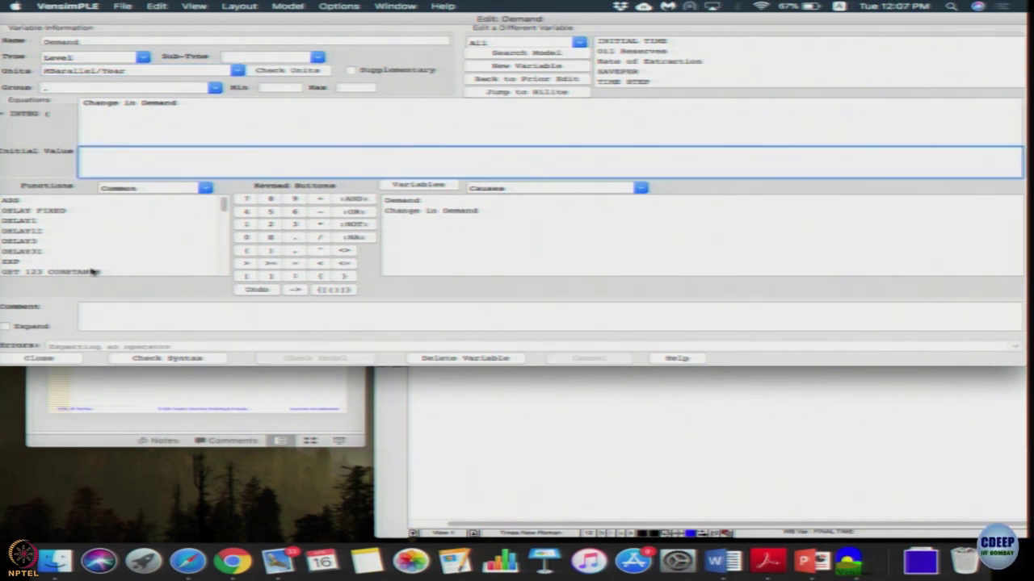
pyautogui.click(70, 360)
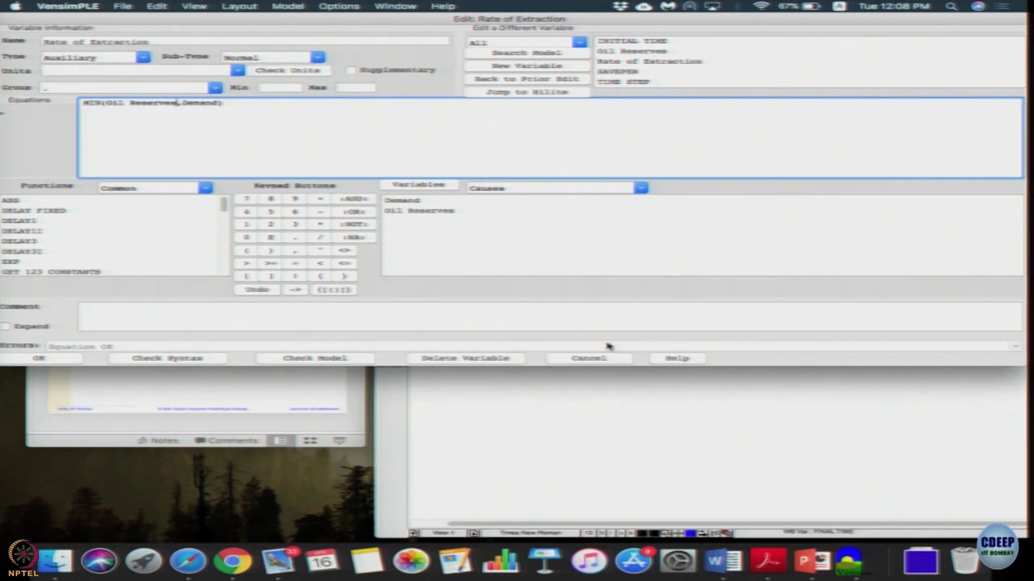
# - Add a variable named Time constant just below the Rate of Extraction flow
pyautogui.click(610, 360)
pyautogui.click(501, 68)
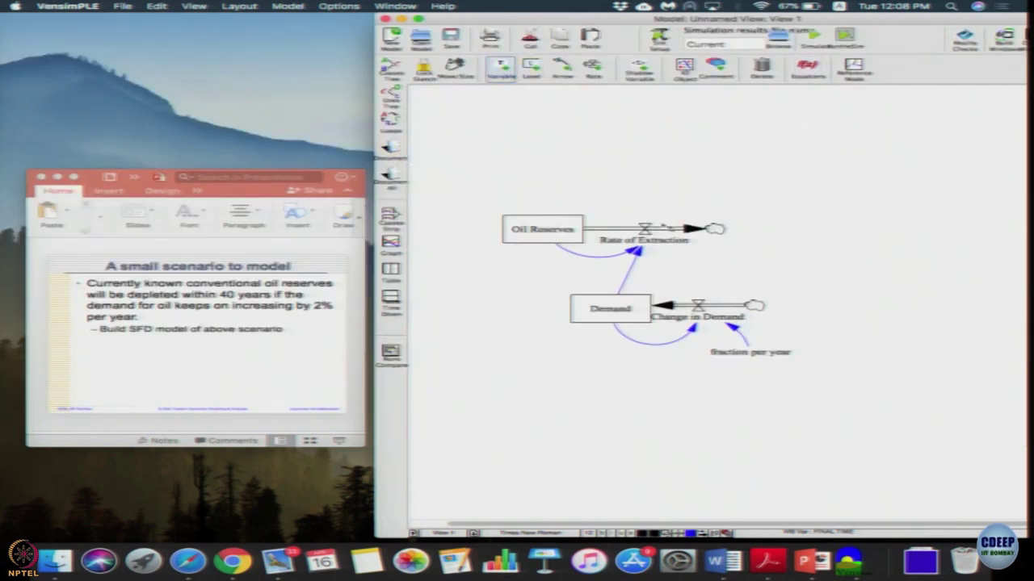
pyautogui.click(721, 259)
pyautogui.write('Tim')
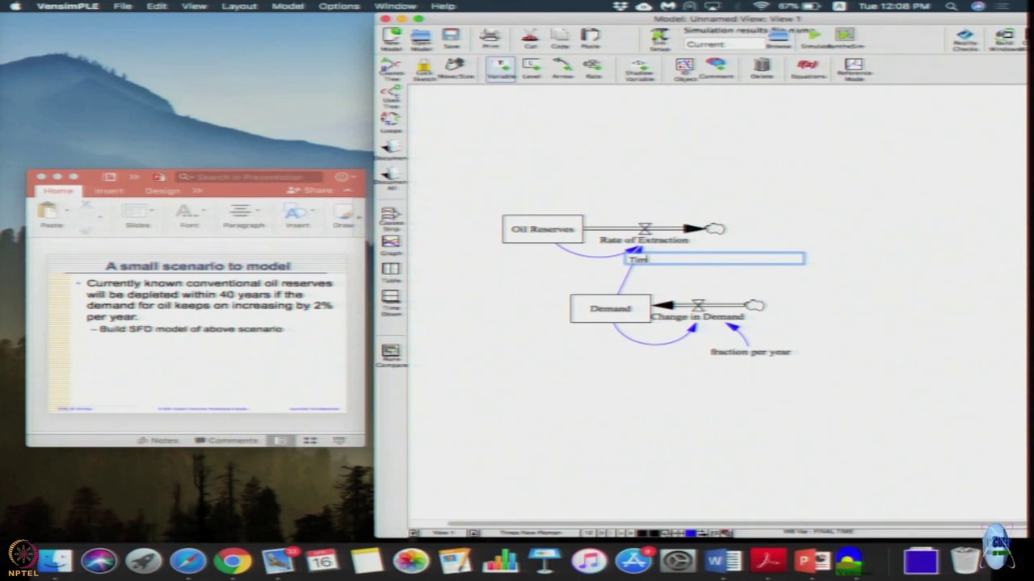
pyautogui.write('e constant')
pyautogui.press('Return')
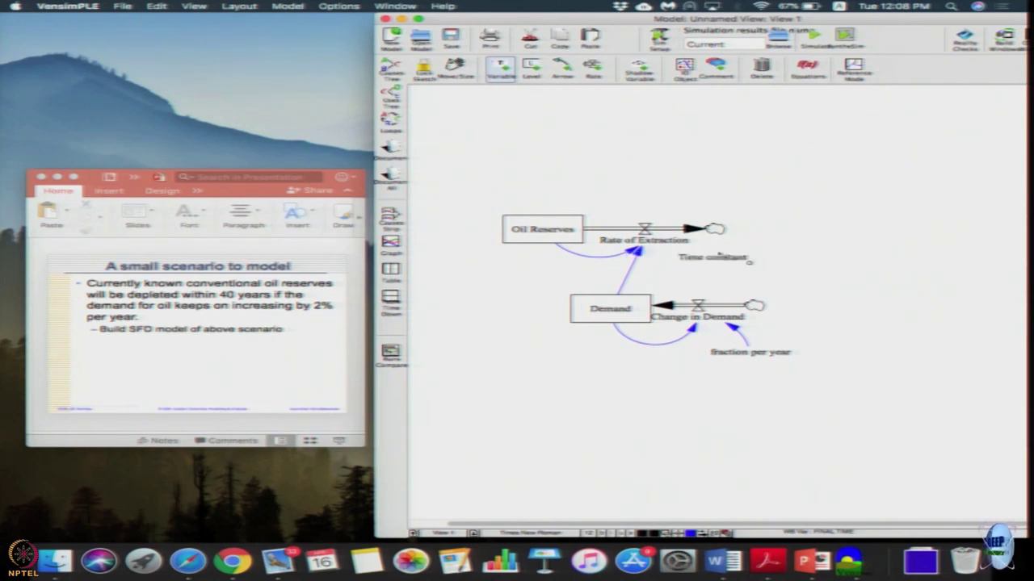
# - Draw a causal arrow from Time constant to Rate of Extraction and define the Time constant variable
pyautogui.click(563, 68)
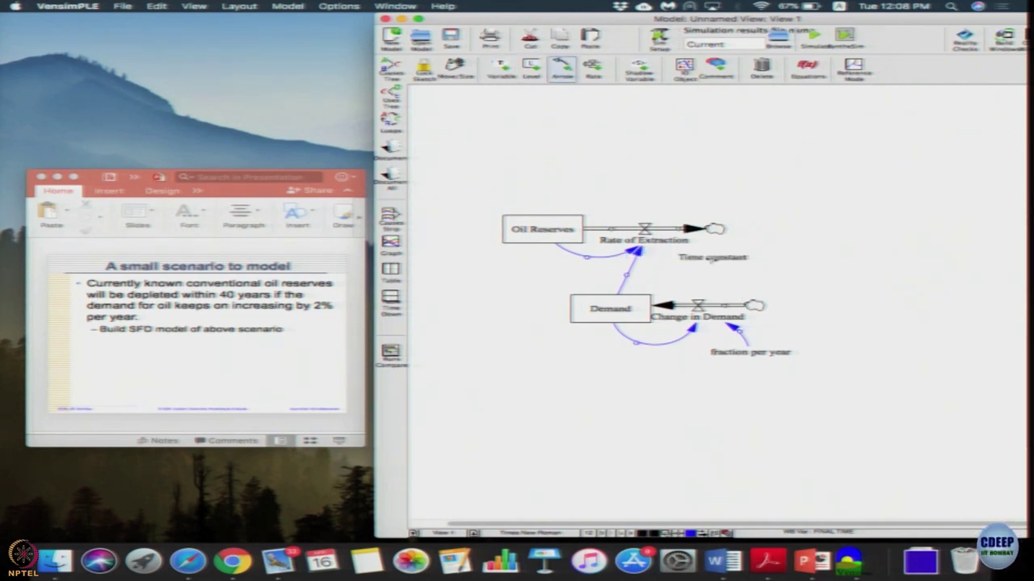
pyautogui.moveTo(713, 258); pyautogui.dragTo(646, 240)
pyautogui.click(807, 69)
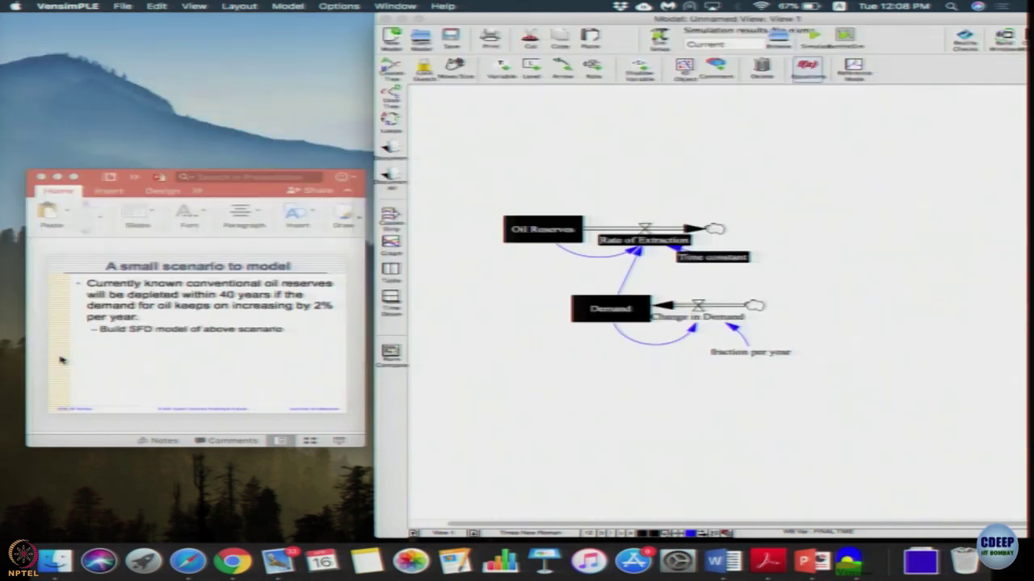
pyautogui.click(60, 359)
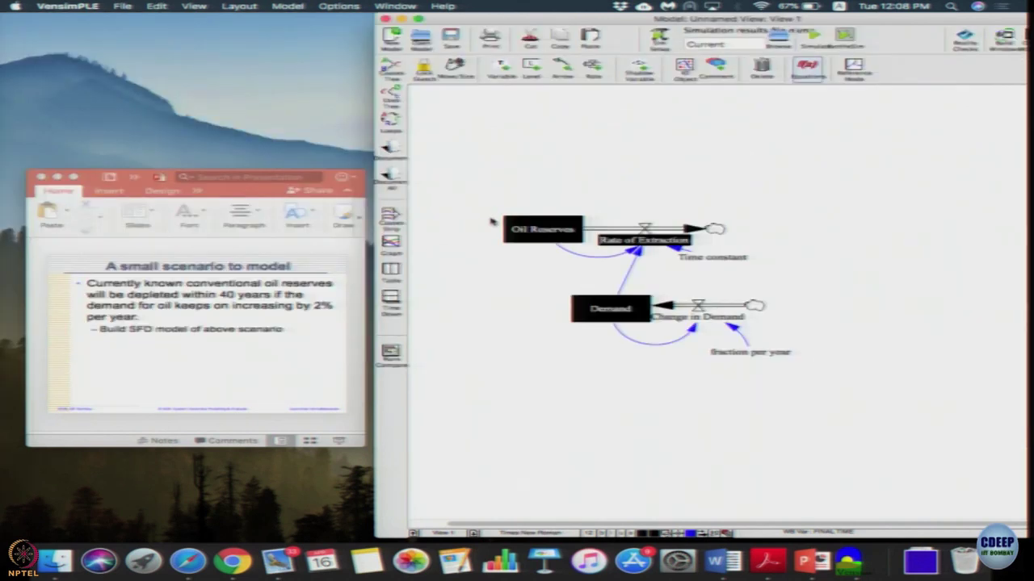
# - Change the Rate of Extraction equation to MIN(Oil Reserves/Time constant,Demand)
pyautogui.click(660, 248)
pyautogui.click(174, 104)
pyautogui.write('/,Demand)')
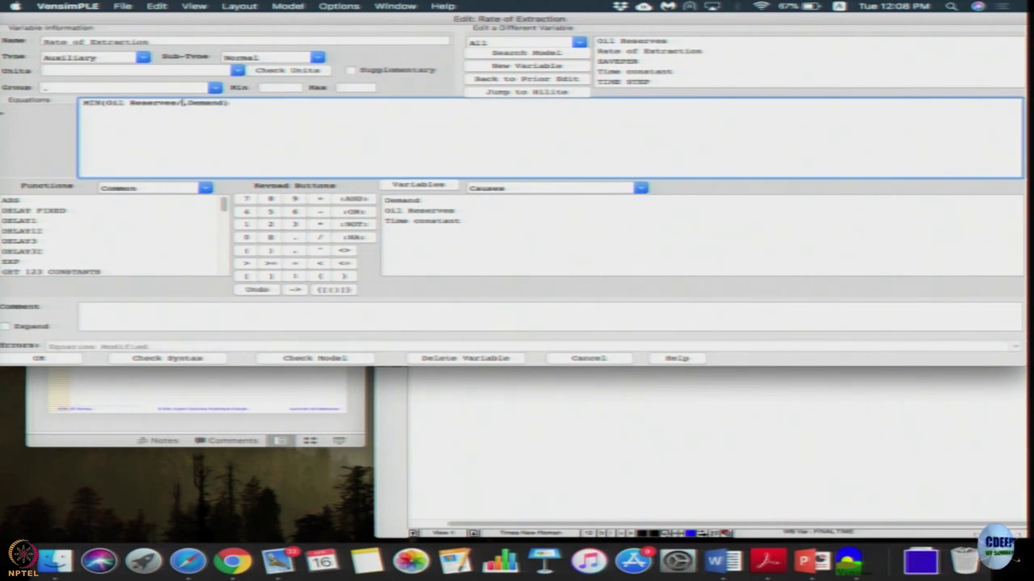
pyautogui.click(396, 221)
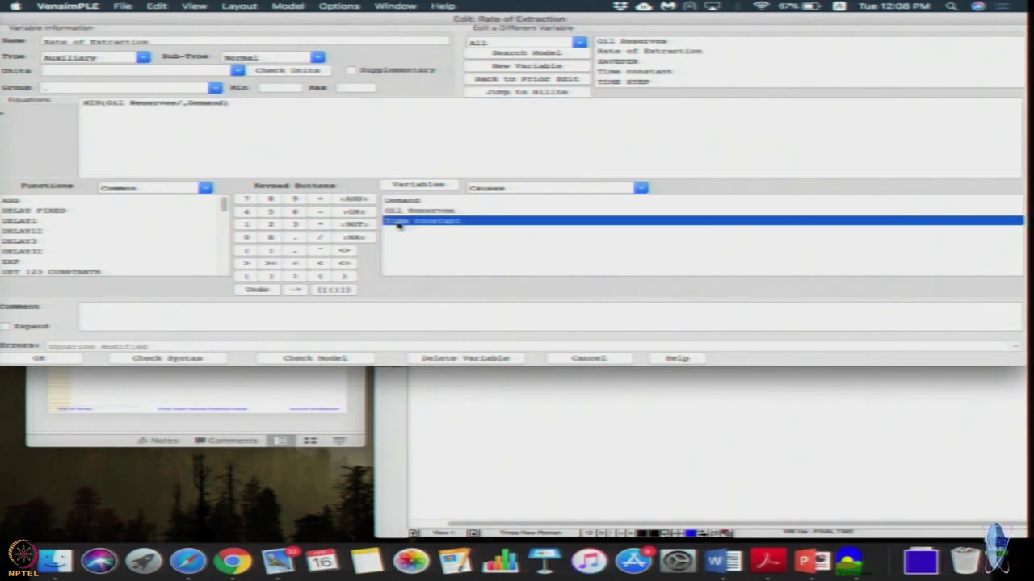
# - Choose MBarallel/Year as the Rate of Extraction units, remove the /Year part and accept the definition
pyautogui.click(223, 70)
pyautogui.click(226, 71)
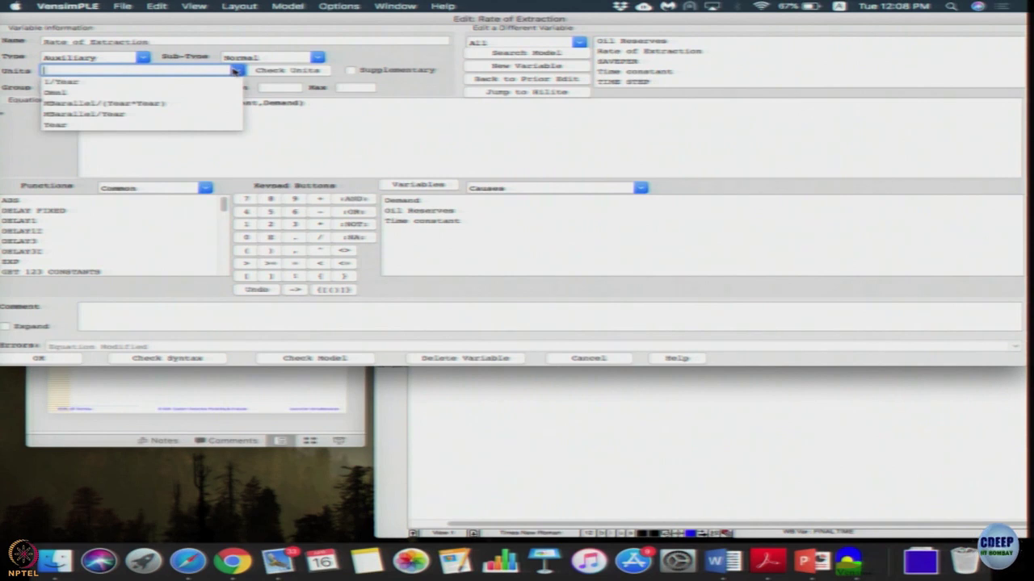
pyautogui.click(156, 113)
pyautogui.click(120, 71)
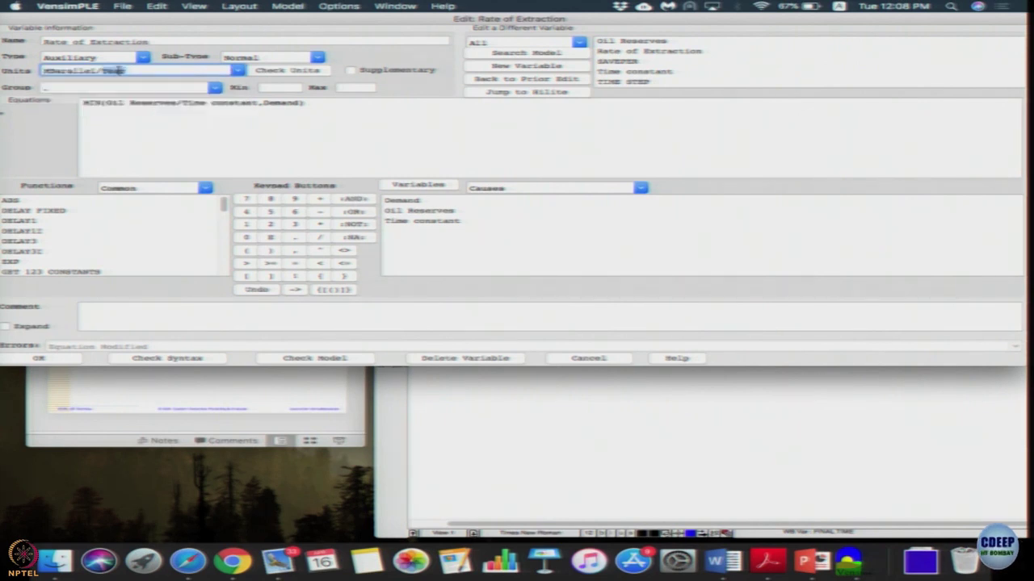
pyautogui.press('BackSpace')
pyautogui.press('BackSpace')
pyautogui.press('BackSpace')
pyautogui.press('BackSpace')
pyautogui.press('BackSpace')
pyautogui.click(44, 361)
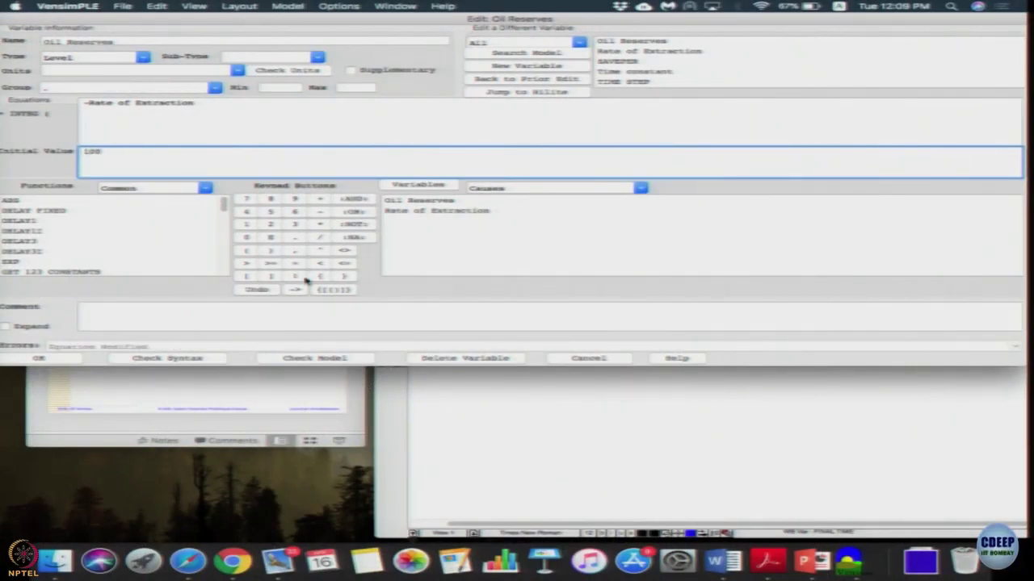
# - Set the initial value of Oil Reserves to 100 and define the initial value of Demand
pyautogui.click(60, 362)
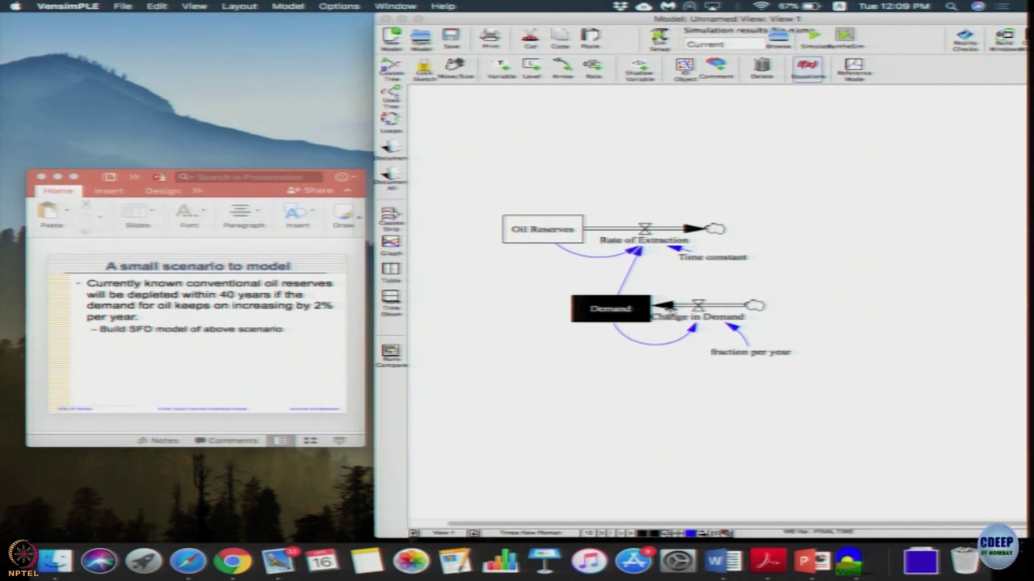
pyautogui.click(622, 308)
pyautogui.click(181, 165)
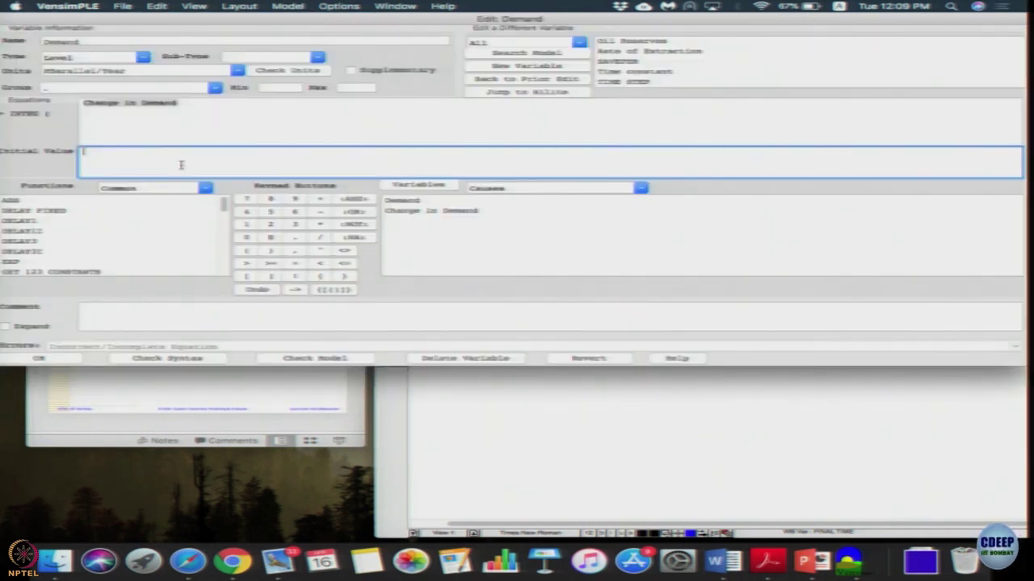
pyautogui.click(49, 360)
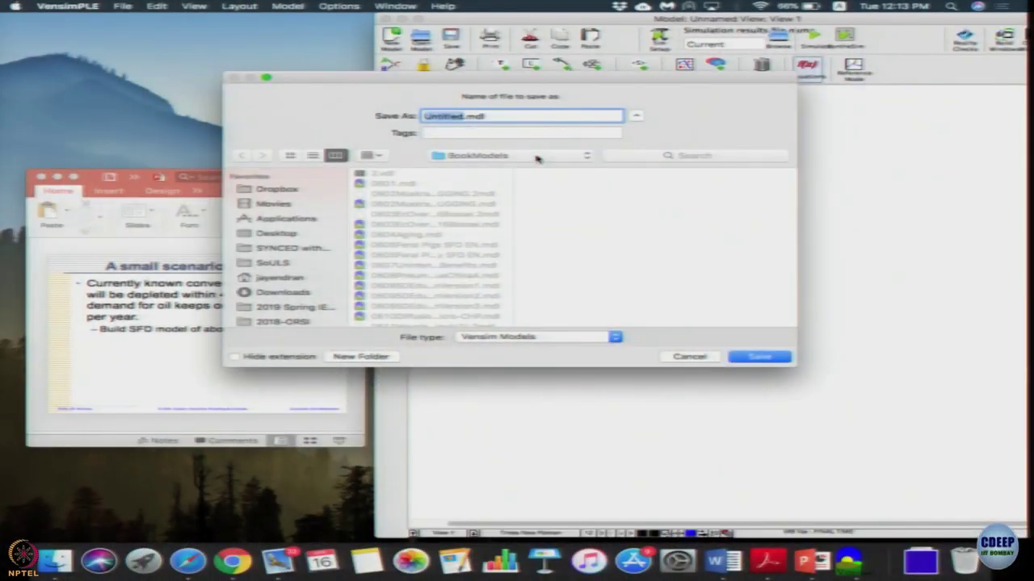
# - Save the model as Oil.mdl in the others folder
pyautogui.click(537, 156)
pyautogui.click(504, 179)
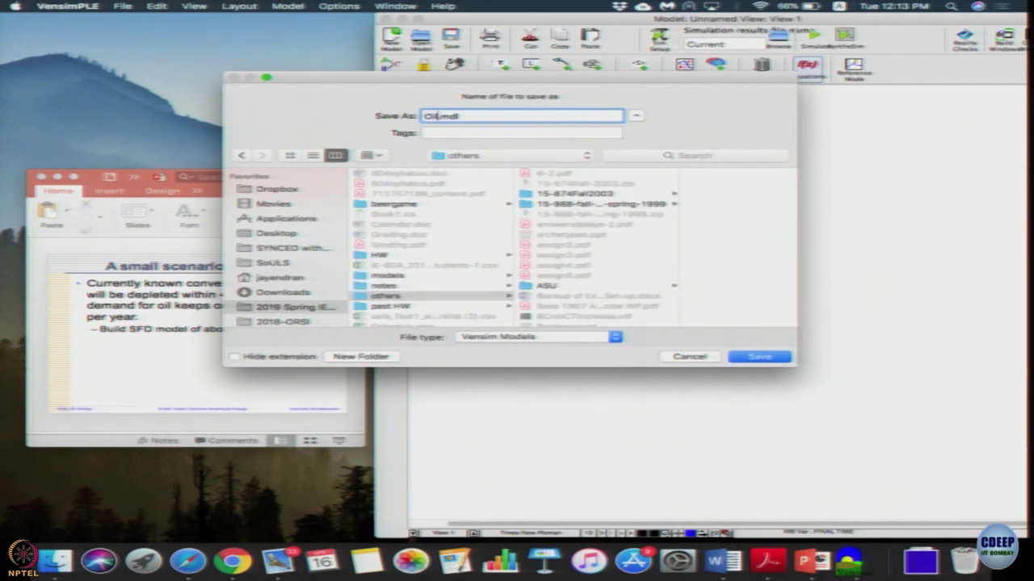
pyautogui.press('Return')
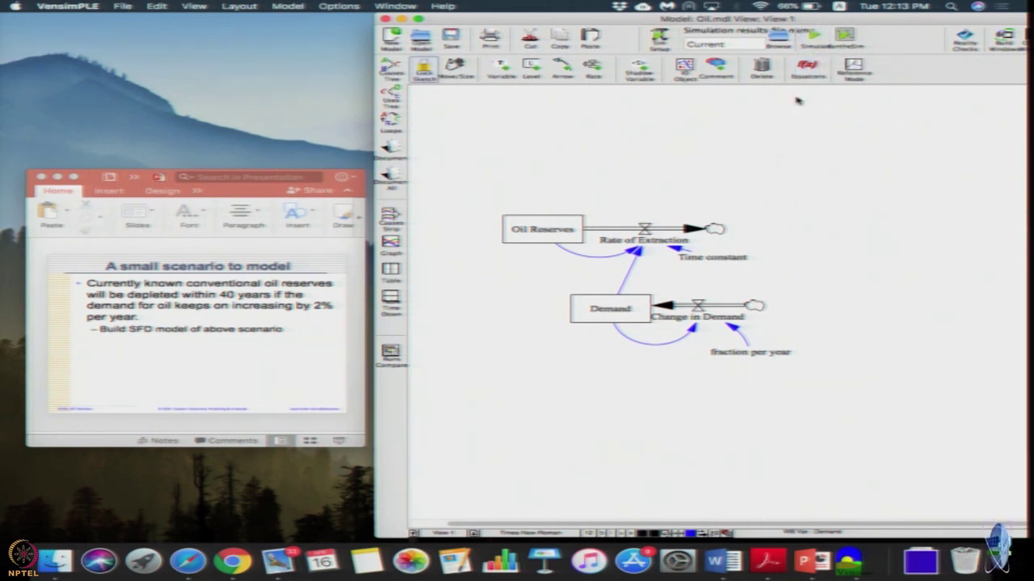
# - Select the Demand stock and display its graph over time for the Current run
pyautogui.click(557, 231)
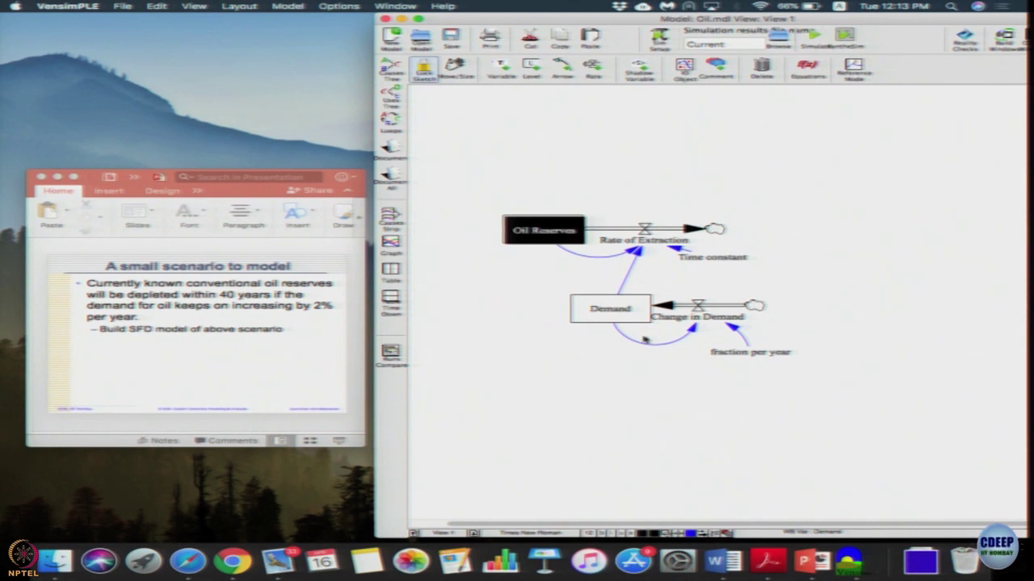
pyautogui.keyDown('shift'); pyautogui.click(628, 313); pyautogui.keyUp('shift')
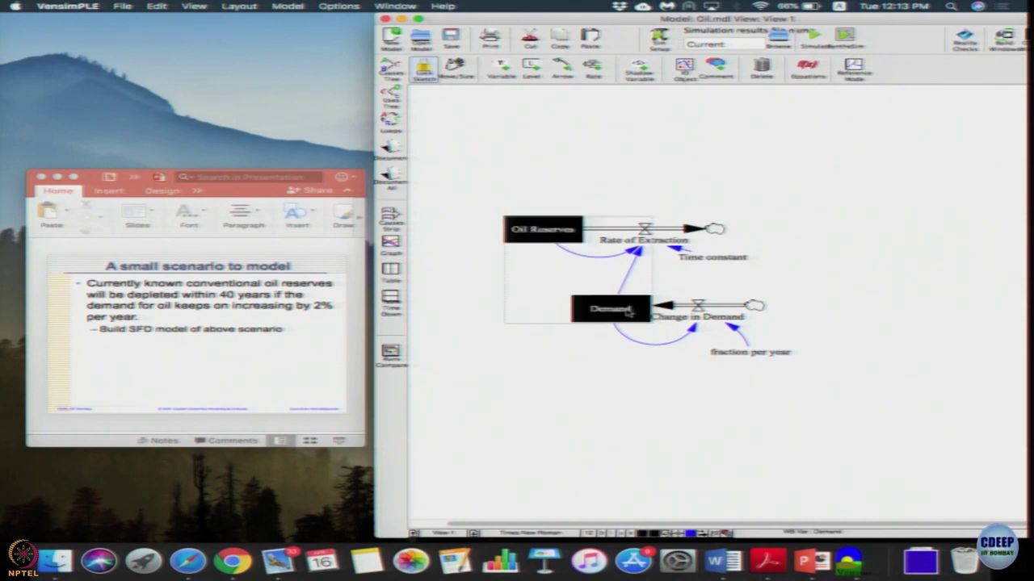
pyautogui.click(545, 378)
pyautogui.click(601, 311)
pyautogui.click(391, 242)
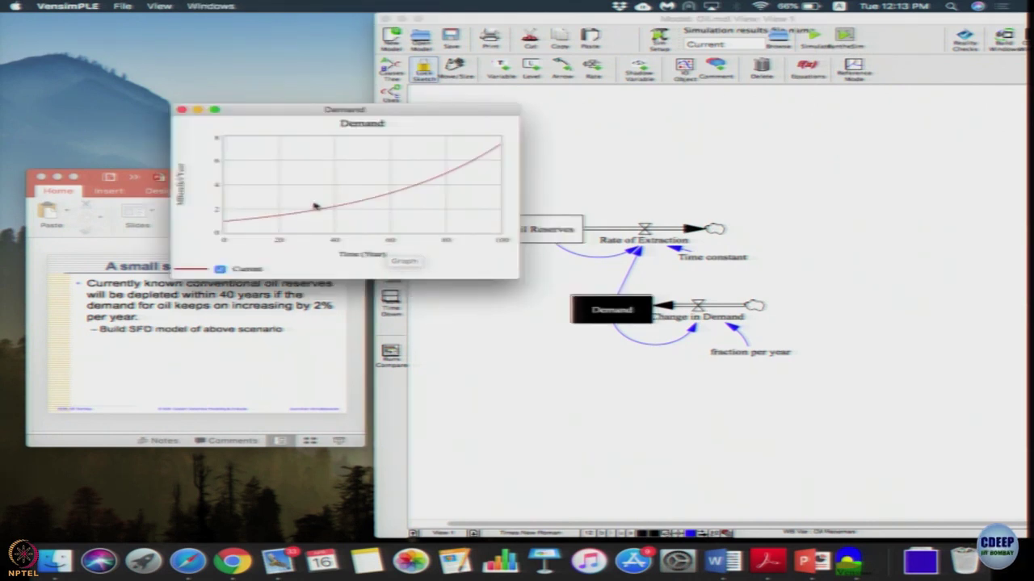
# - Display the graph of Oil Reserves over time for the Current run, returning to the model sketch after viewing
pyautogui.click(554, 358)
pyautogui.click(554, 230)
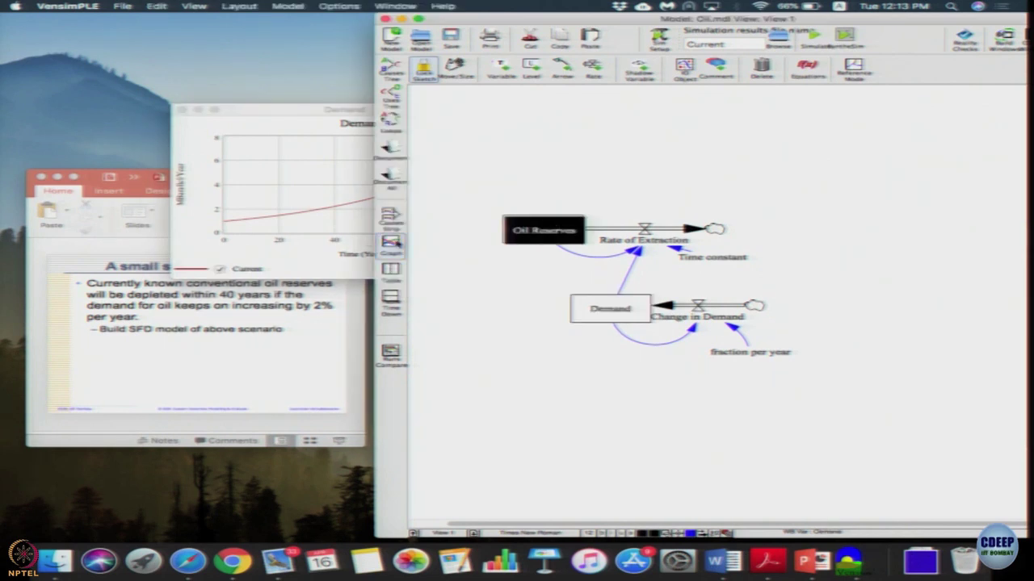
pyautogui.click(391, 242)
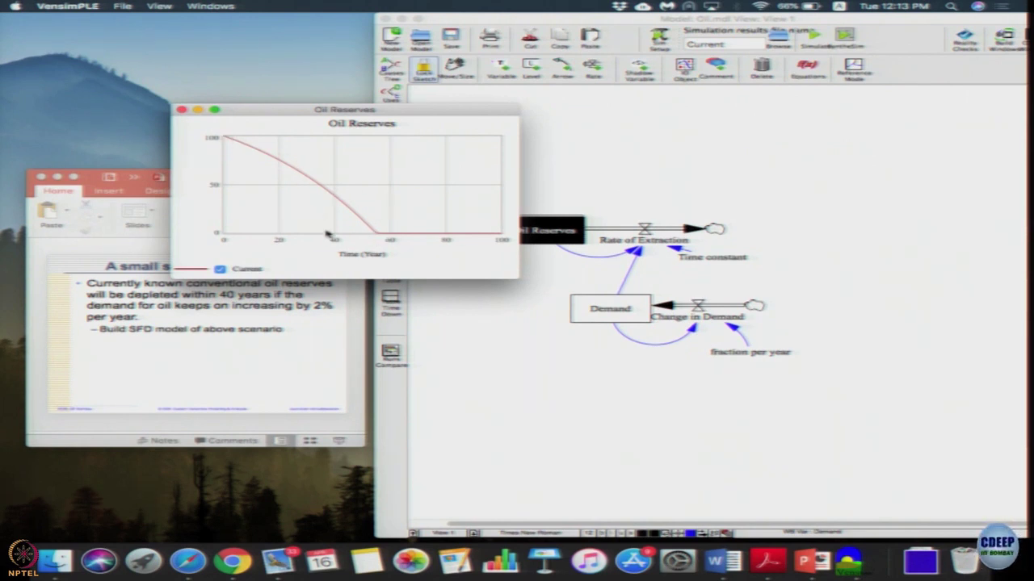
pyautogui.click(777, 167)
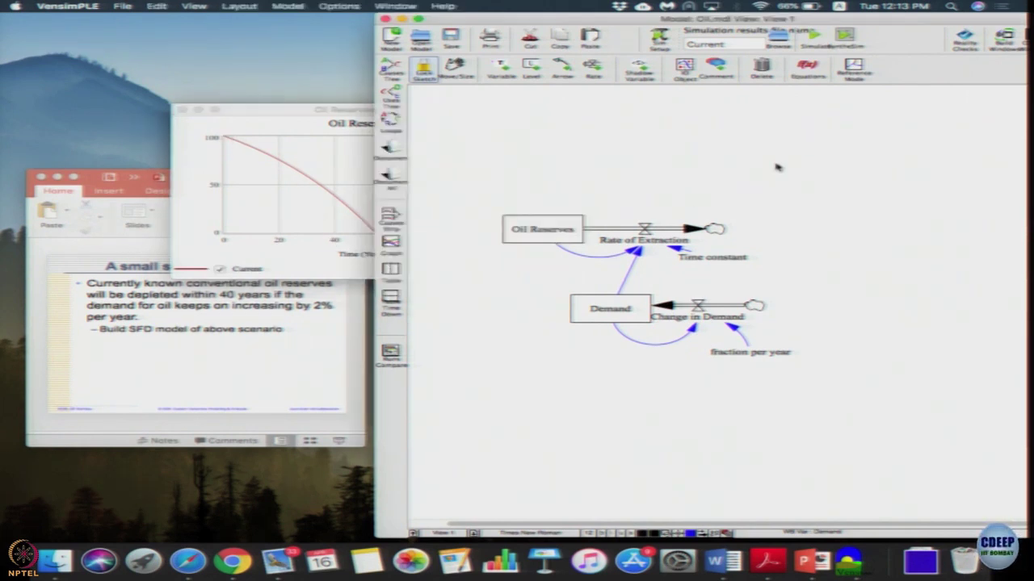
# - Set the initial value of Demand to 2, rerun the simulation overwriting the Current dataset, and close the old Oil Reserves graph
pyautogui.click(807, 68)
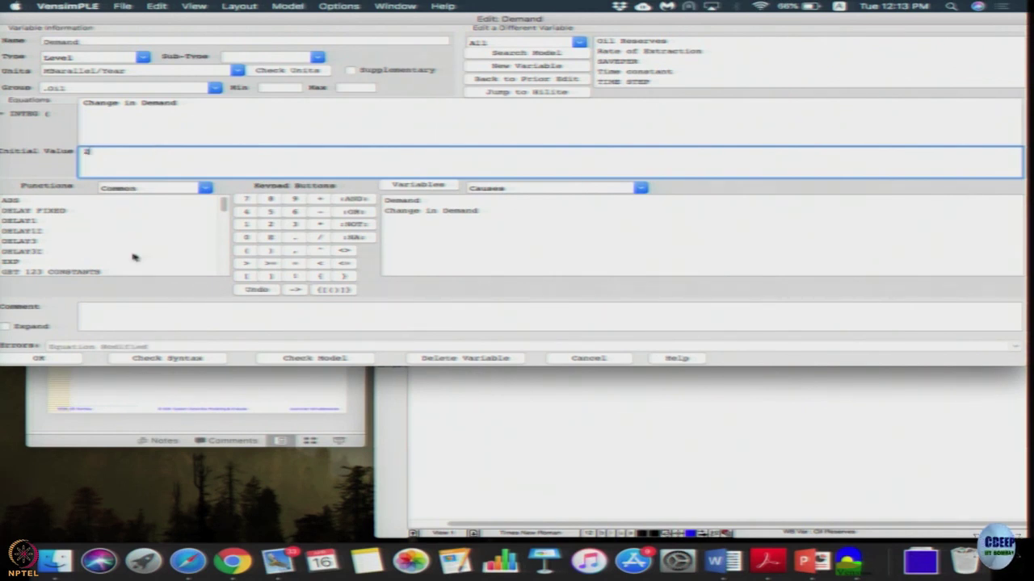
pyautogui.press('Return')
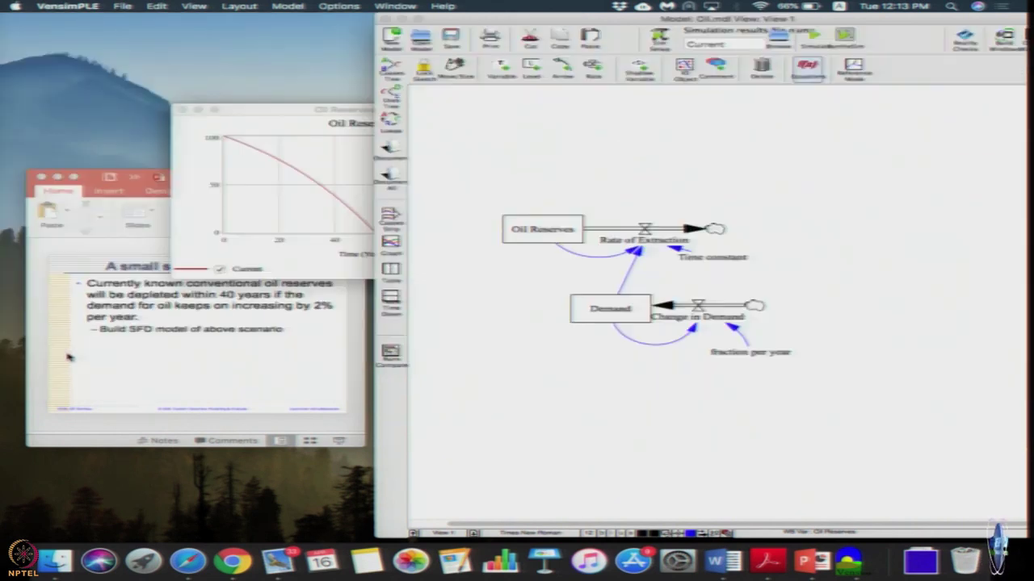
pyautogui.click(817, 39)
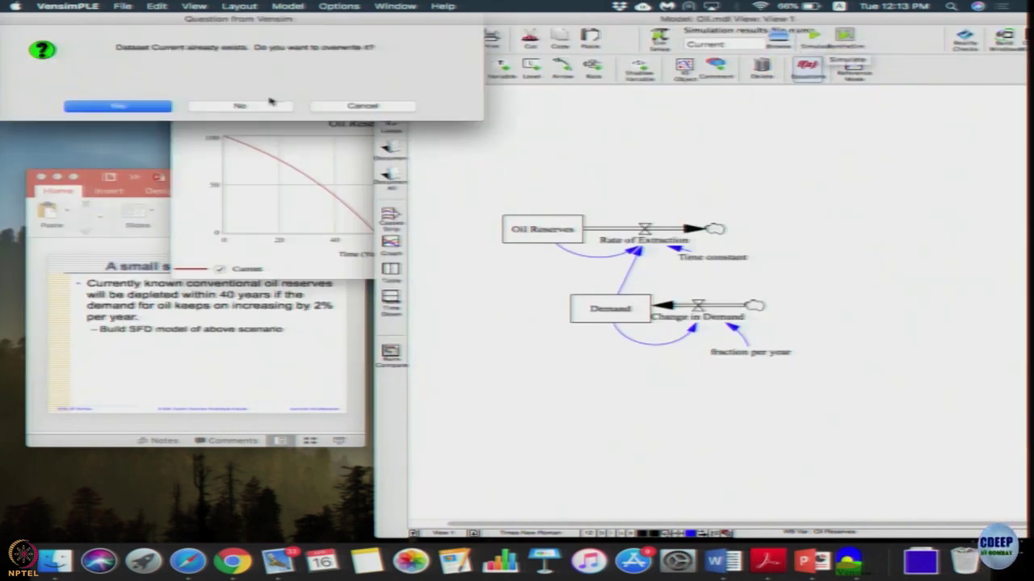
pyautogui.click(138, 105)
pyautogui.click(183, 111)
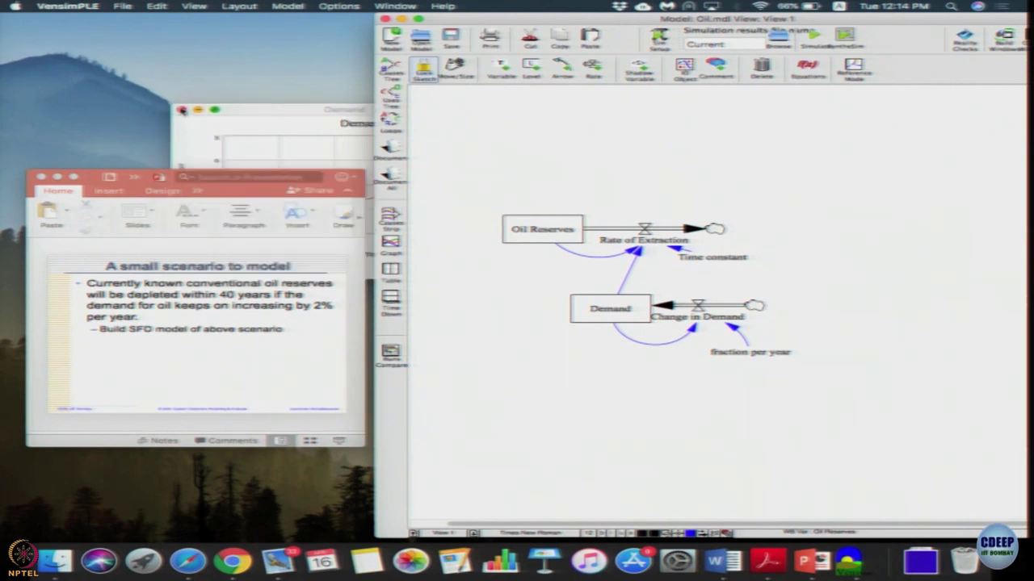
# - Graph Oil Reserves for the rerun simulation and enlarge the graph window to examine the depletion year
pyautogui.click(517, 229)
pyautogui.click(390, 242)
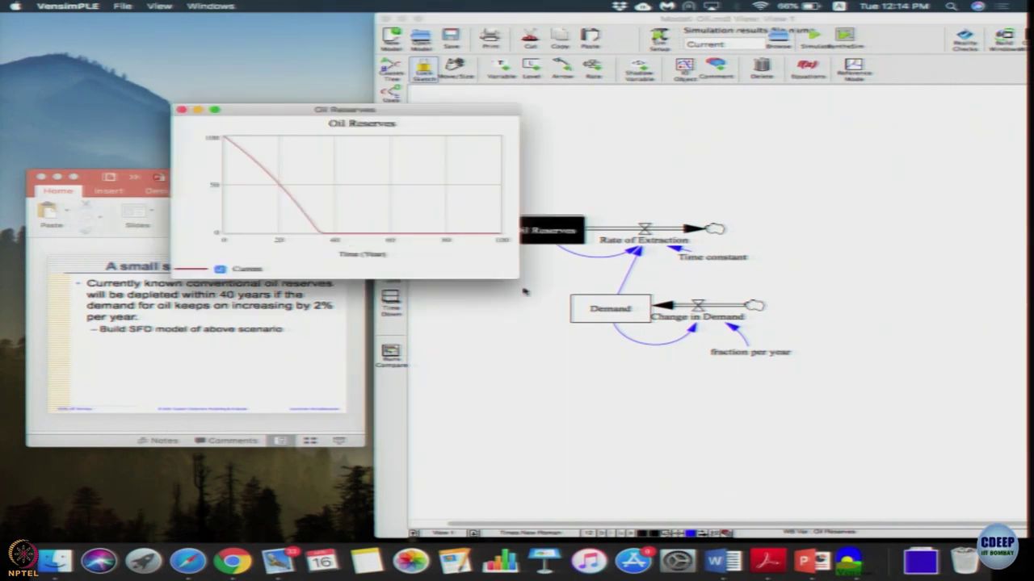
pyautogui.moveTo(509, 278); pyautogui.dragTo(820, 451)
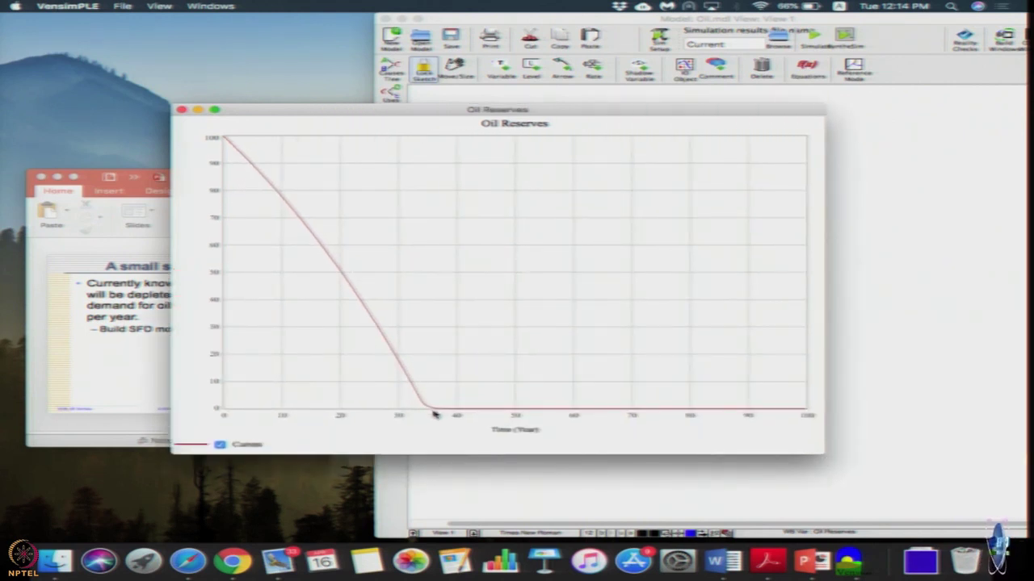
# - Set the initial value of Demand to 1.5, rerun the simulation overwriting the Current dataset, and close the outdated graphs
pyautogui.click(848, 310)
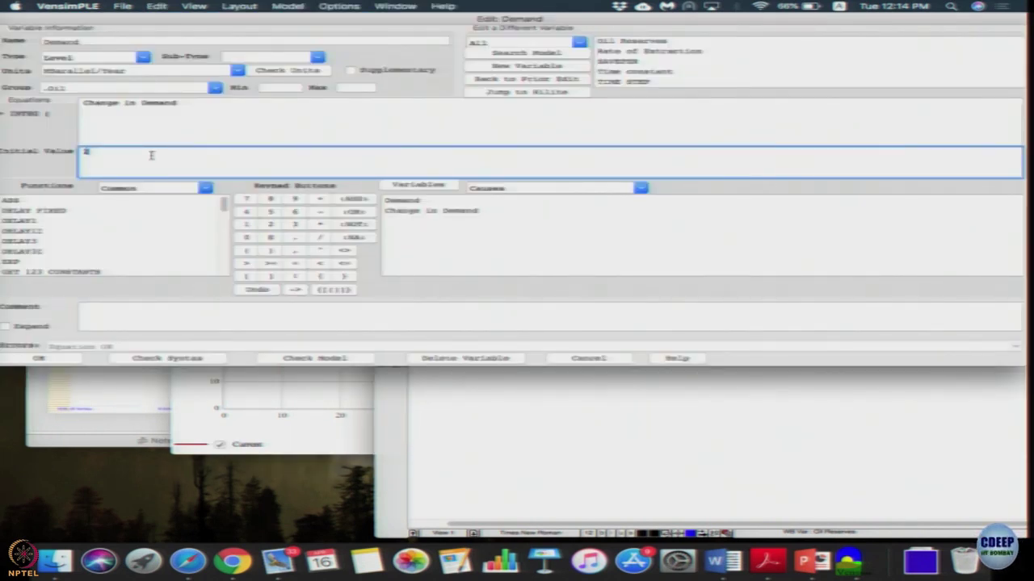
pyautogui.click(24, 357)
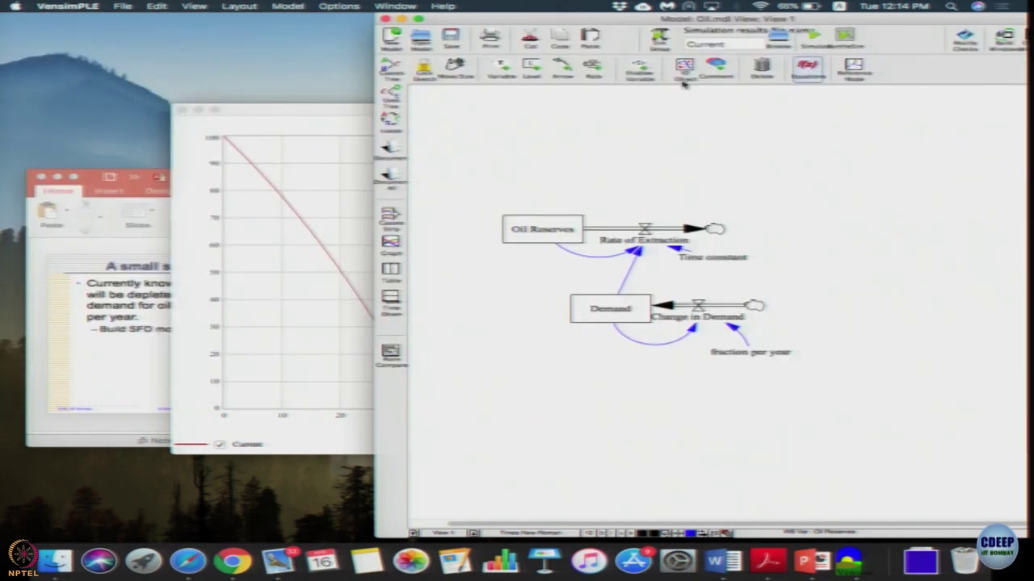
pyautogui.click(814, 42)
pyautogui.click(102, 112)
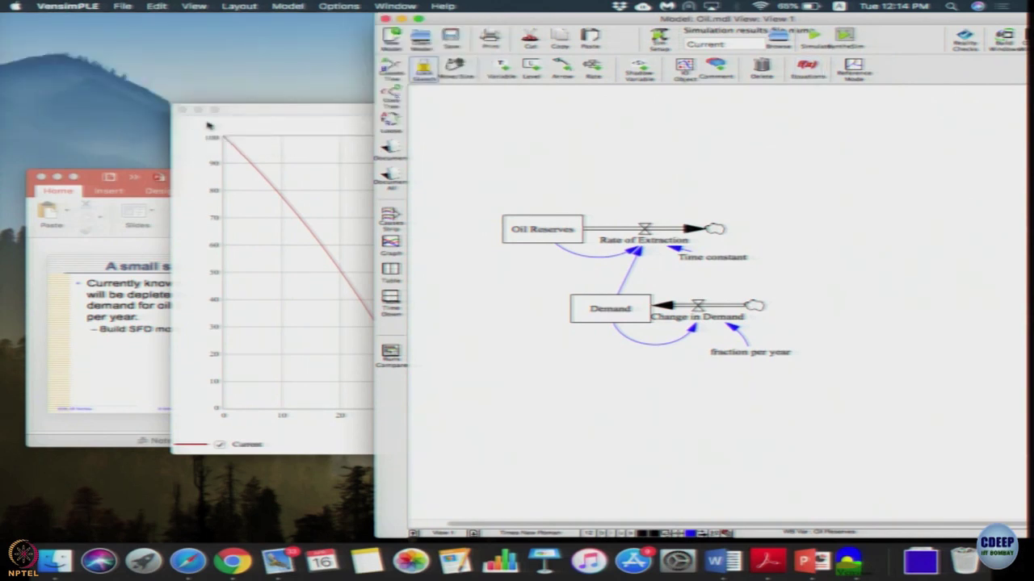
pyautogui.click(181, 111)
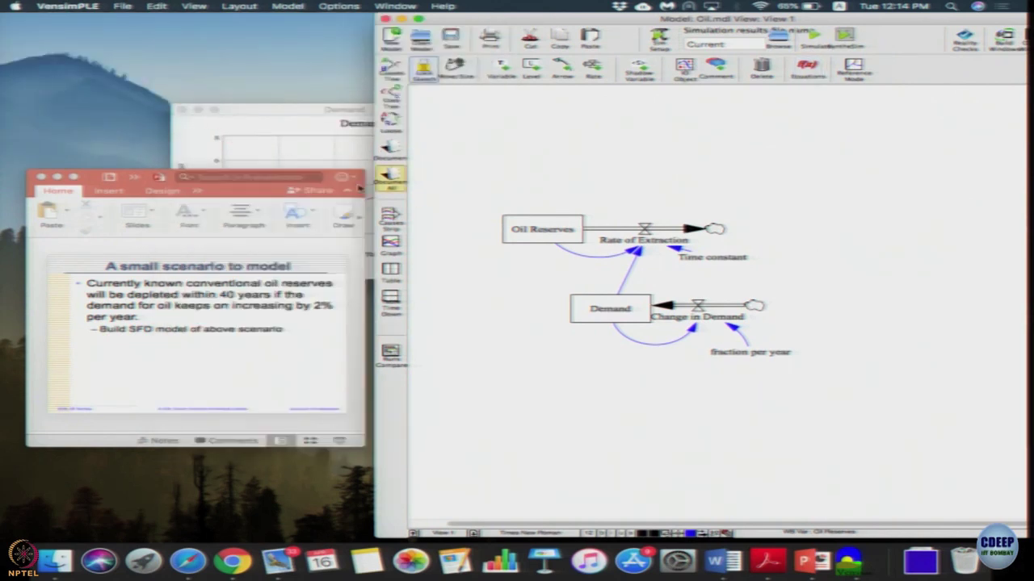
pyautogui.click(180, 110)
# - Graph Oil Reserves for the updated run to check when it is depleted, and close the graph
pyautogui.click(537, 231)
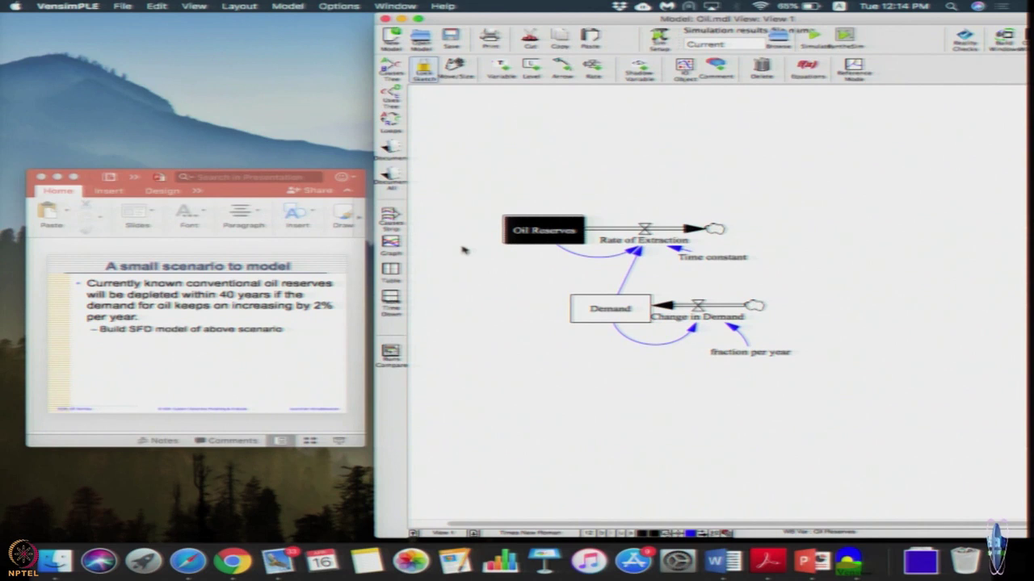
pyautogui.click(390, 242)
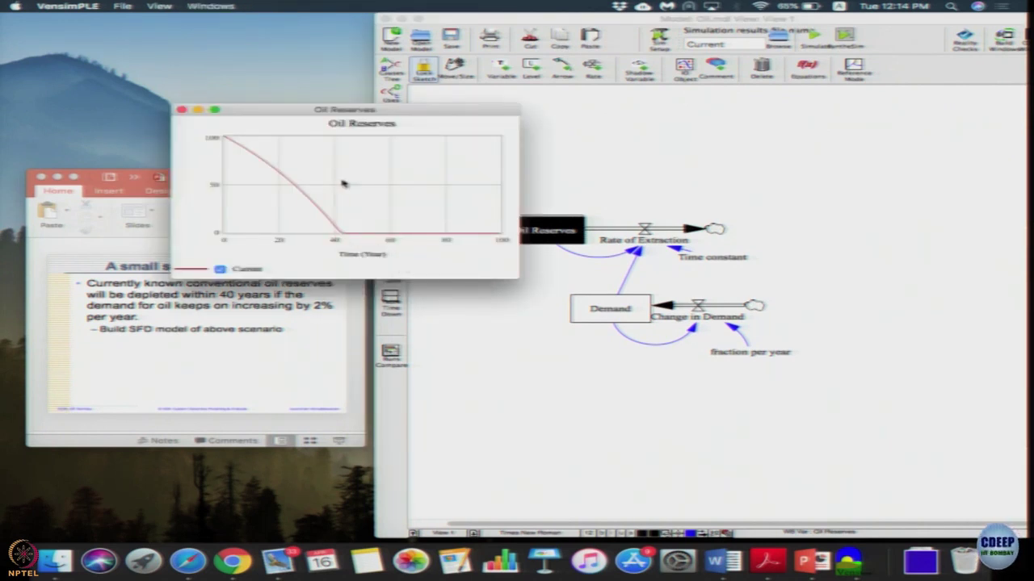
pyautogui.click(181, 110)
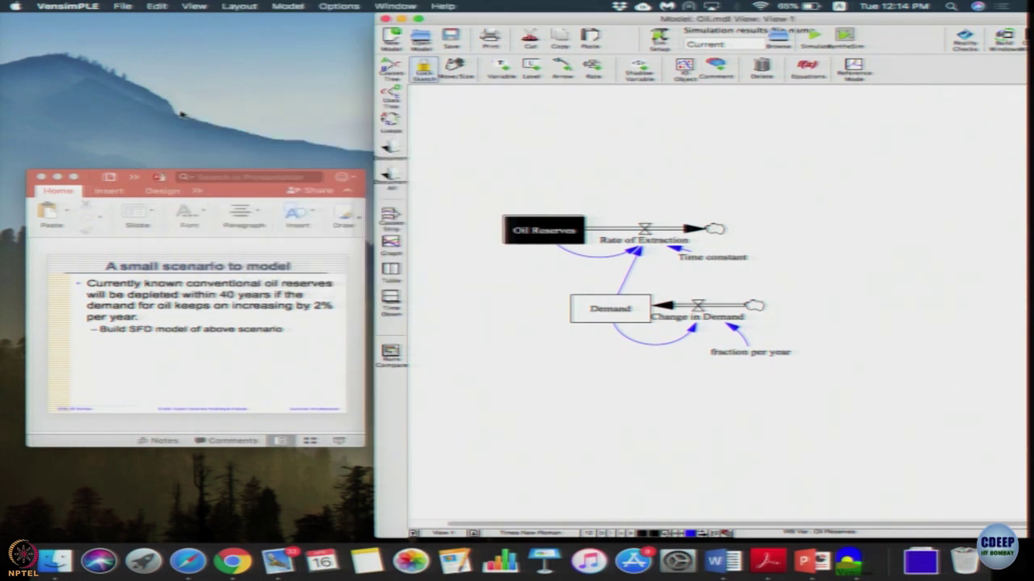
# - Adjust the initial value of Demand again and rerun the simulation, overwriting the Current dataset
pyautogui.click(814, 69)
pyautogui.click(544, 239)
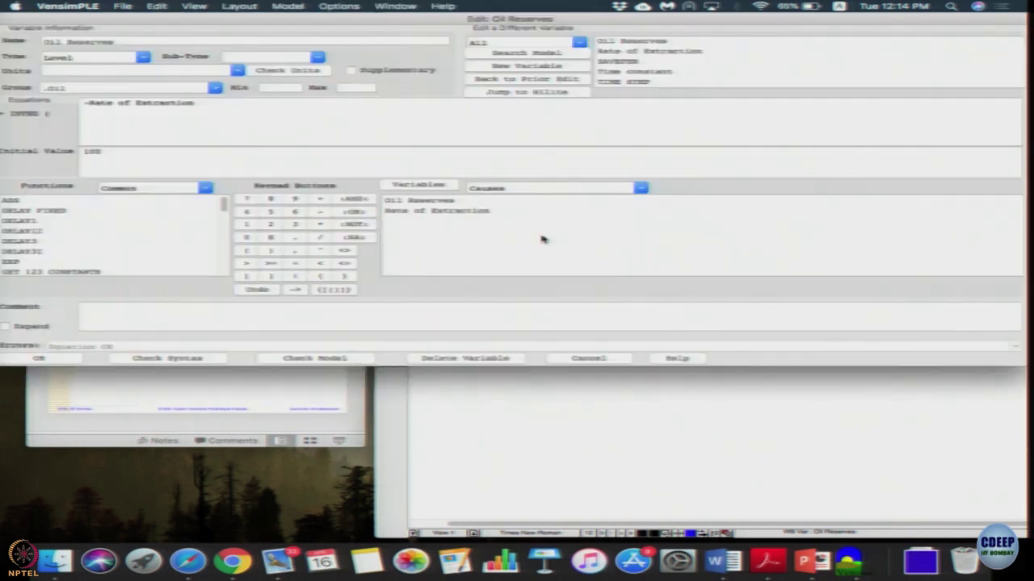
pyautogui.click(75, 363)
pyautogui.click(619, 317)
pyautogui.click(112, 152)
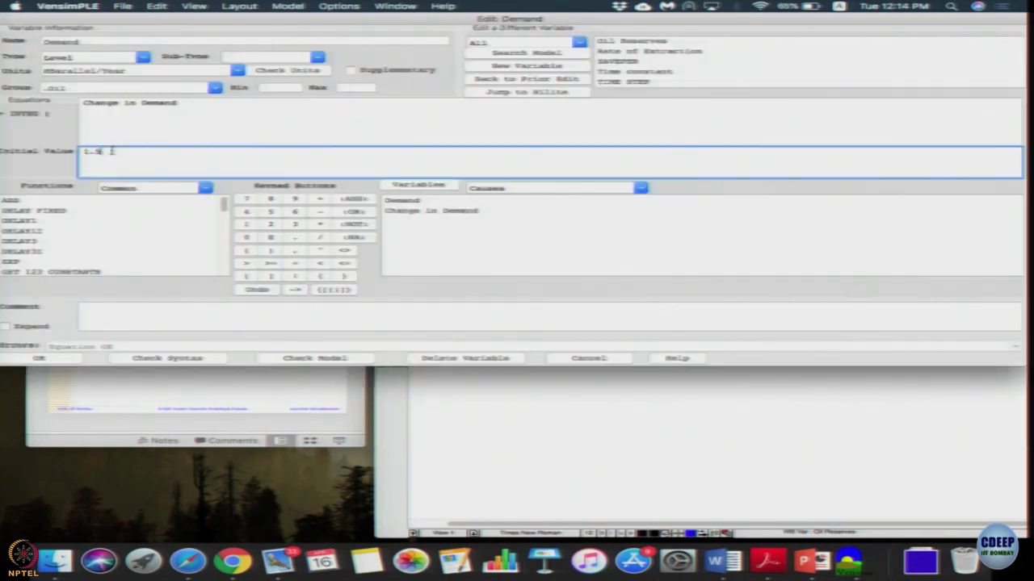
pyautogui.click(32, 358)
pyautogui.click(807, 47)
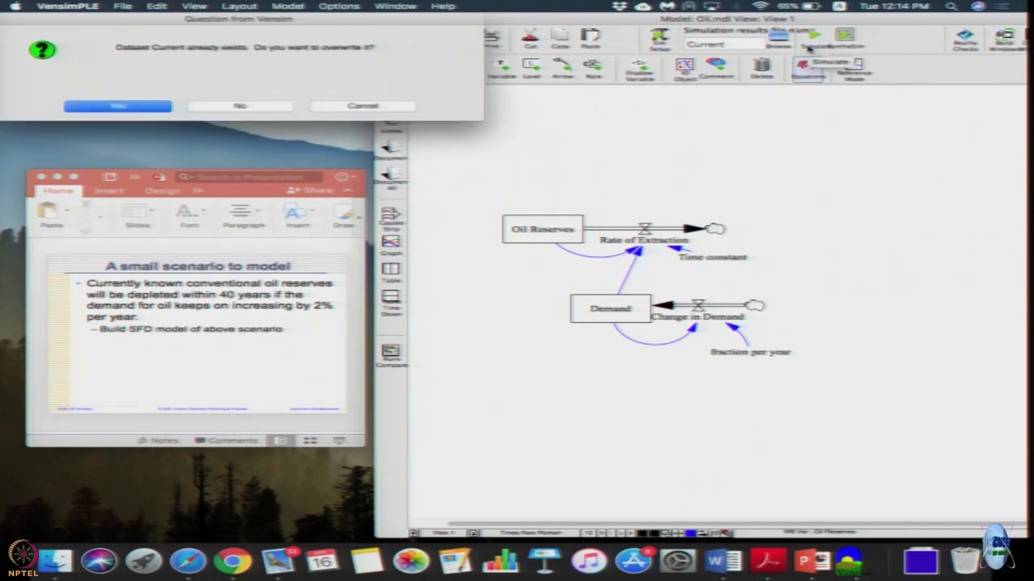
pyautogui.press('Return')
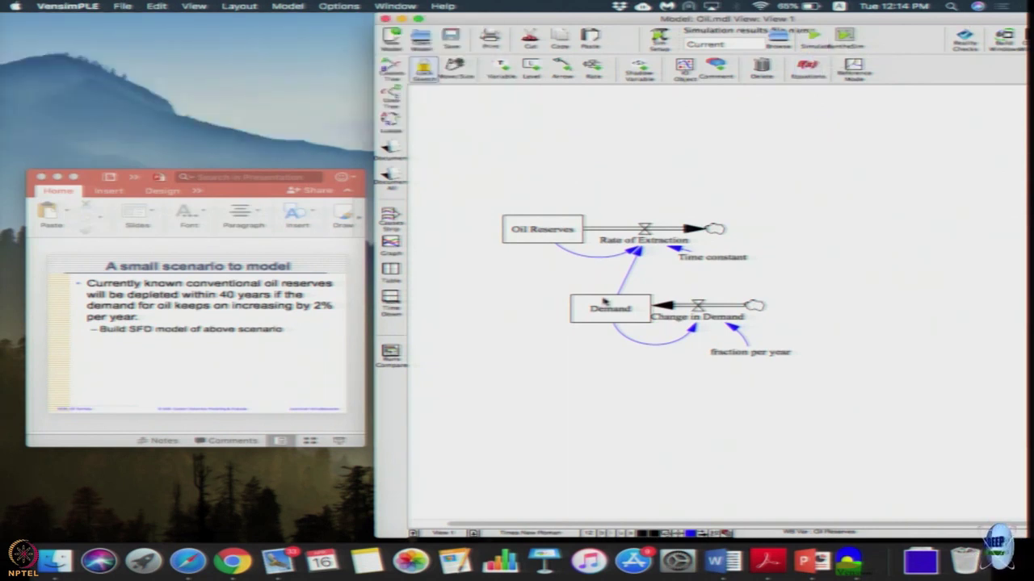
# - Display the Oil Reserves graph for the latest run and enlarge its window to read the depletion year
pyautogui.click(604, 301)
pyautogui.click(529, 239)
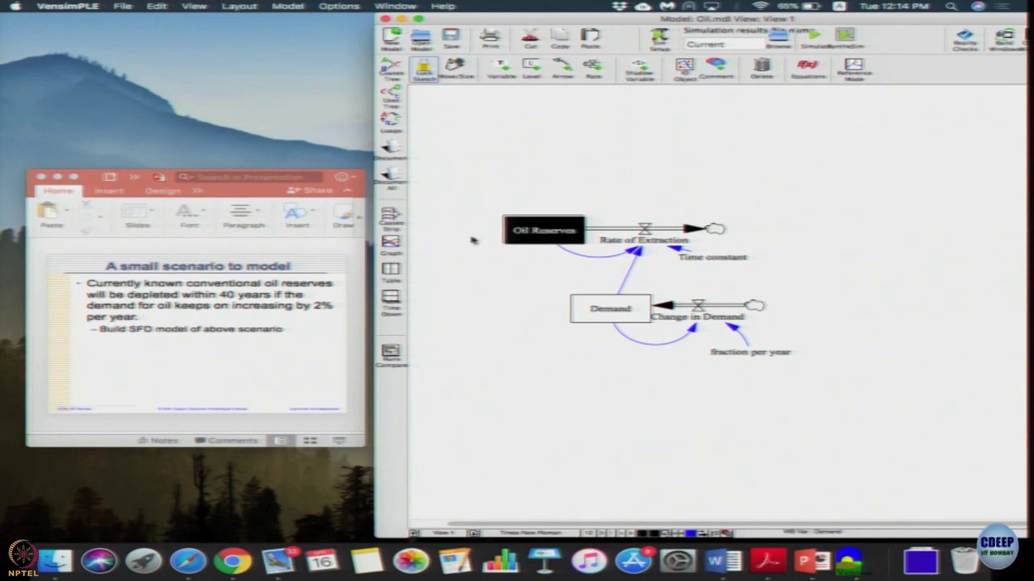
pyautogui.click(391, 244)
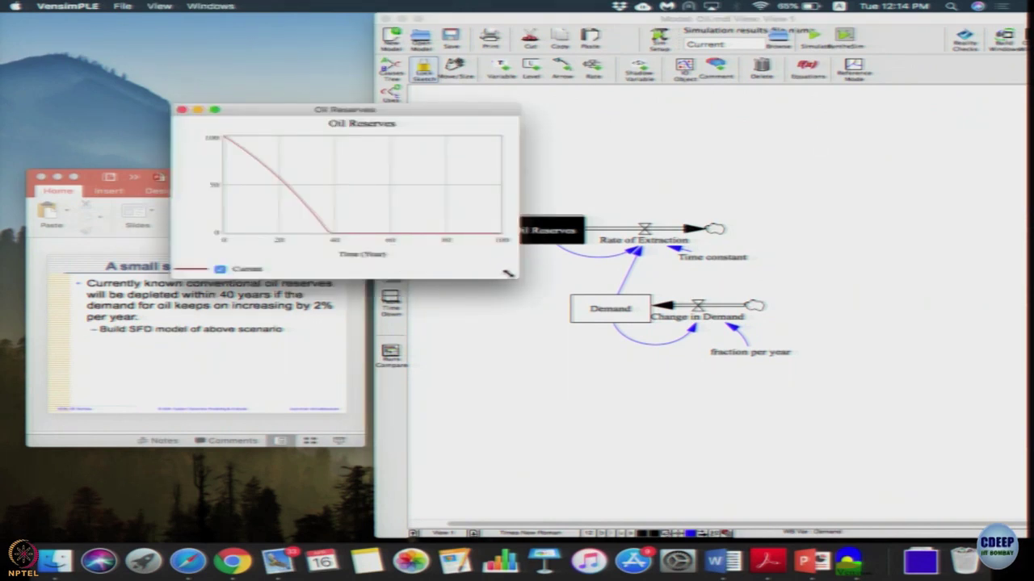
pyautogui.moveTo(509, 274); pyautogui.dragTo(798, 462)
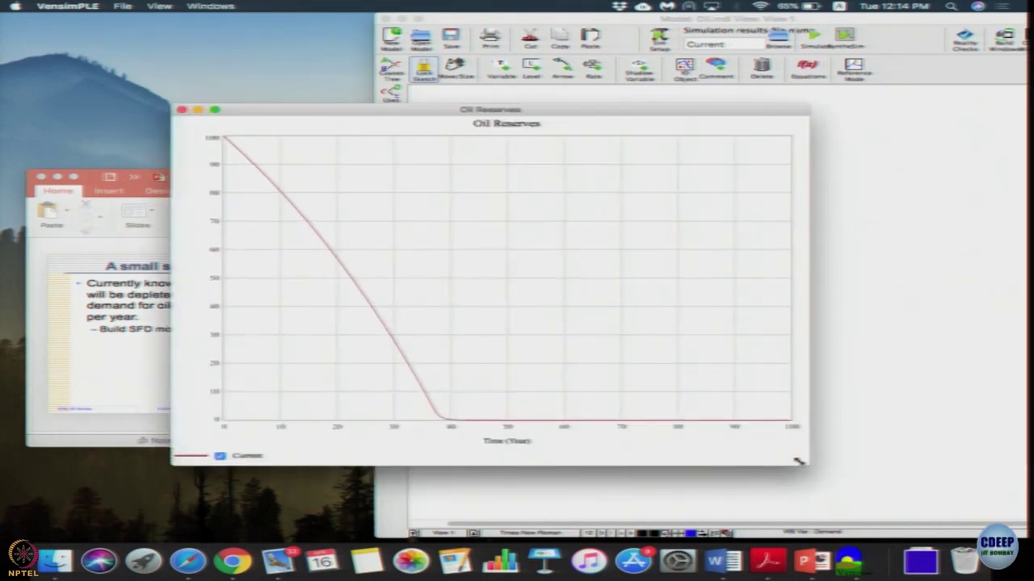